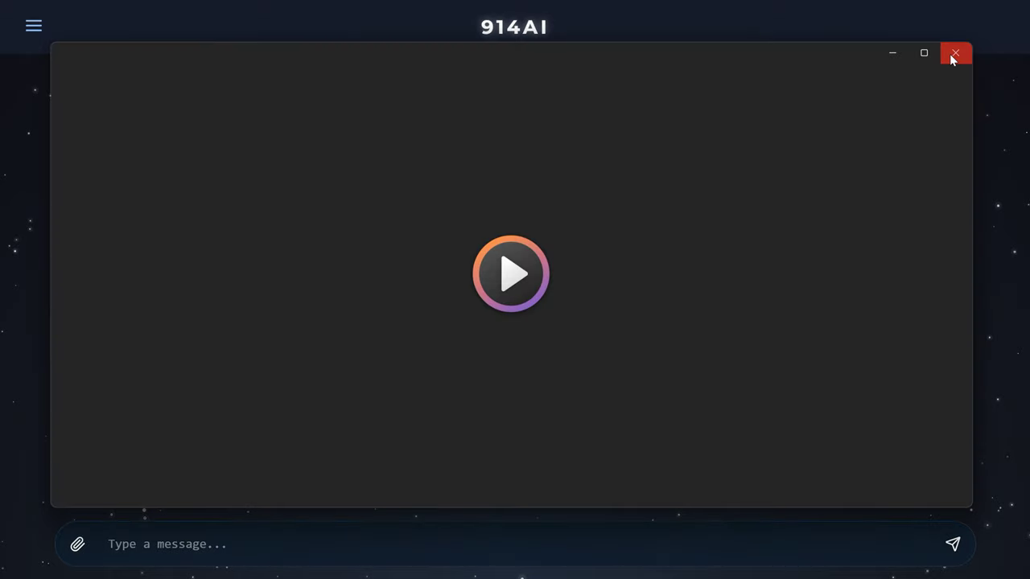
# Close the video player window so the empty starry chat page shows
pyautogui.click(953, 53)
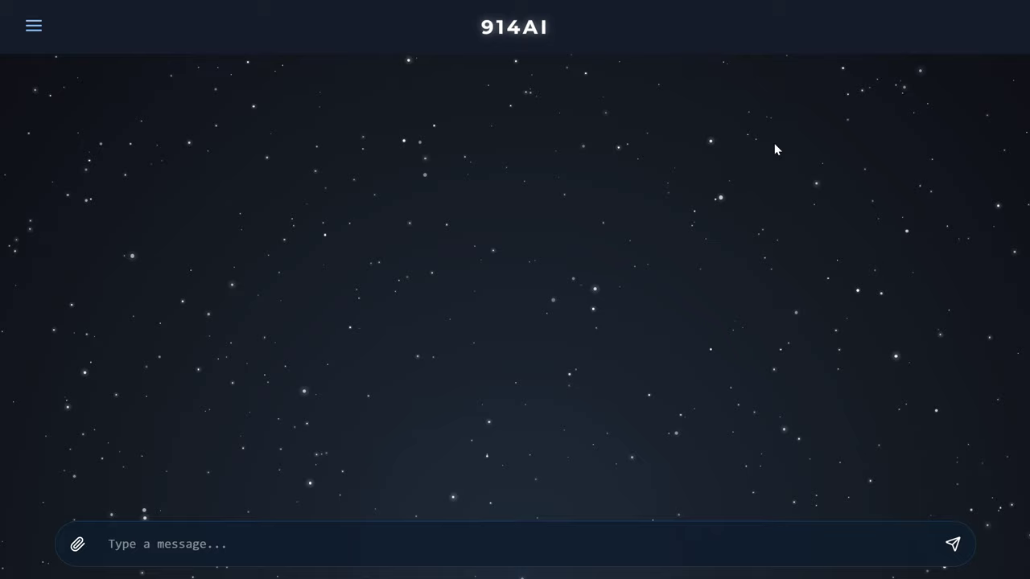
# Preview the chat at iPhone SE size and send 'How can I create a python for loop'
pyautogui.press('F12')
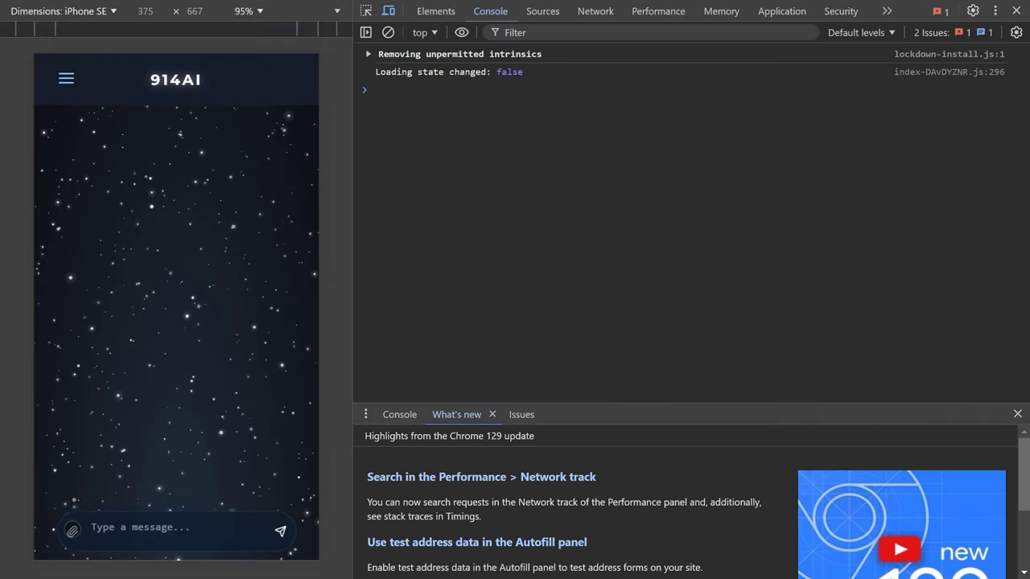
pyautogui.click(72, 531)
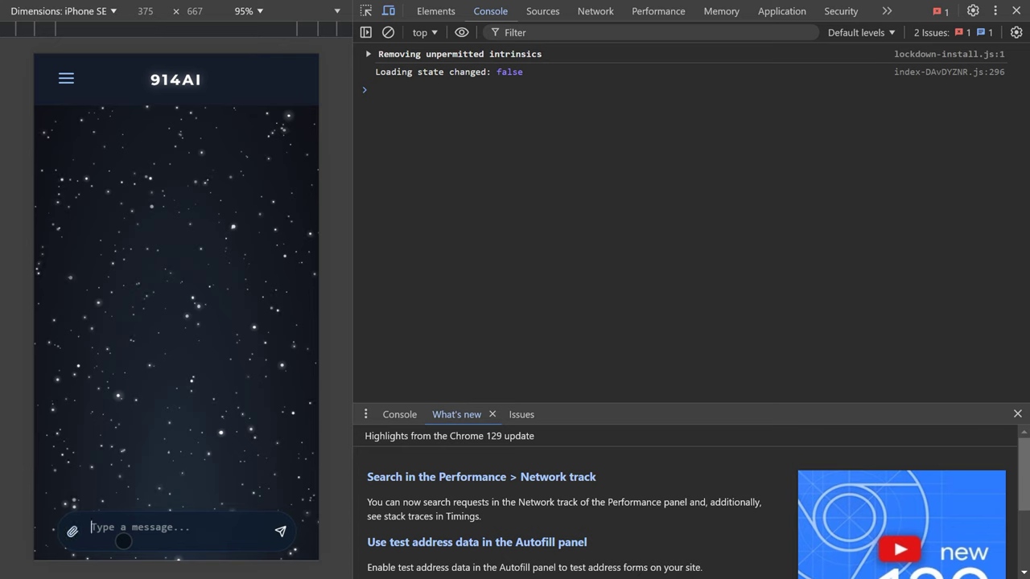
pyautogui.click(123, 540)
pyautogui.write('How ')
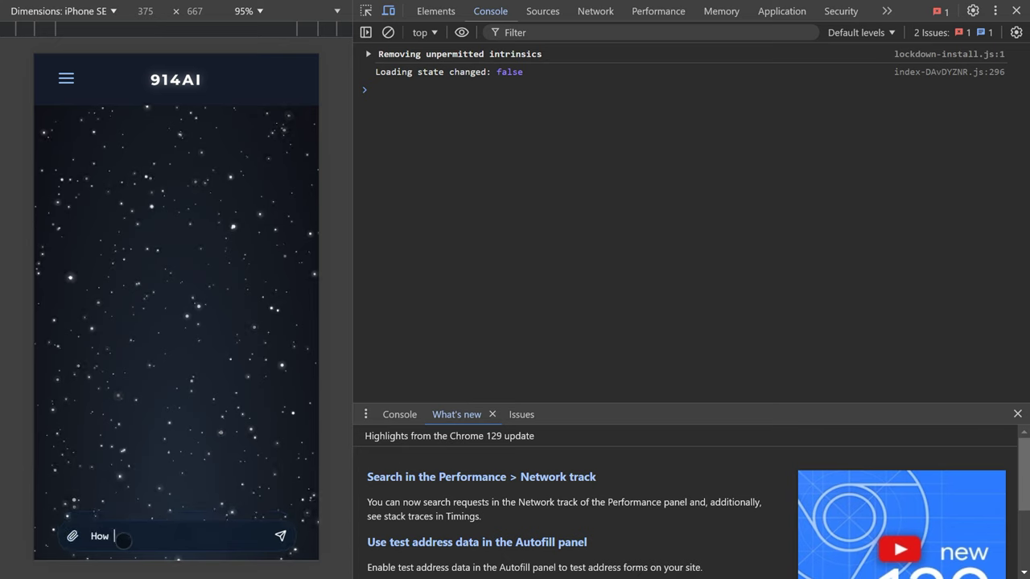
pyautogui.write('can I create a python')
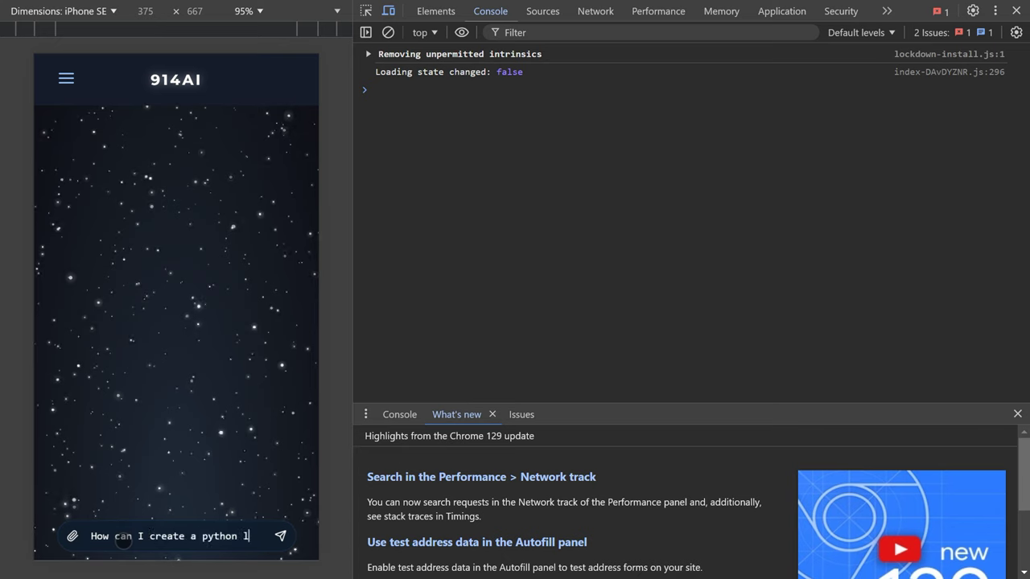
pyautogui.write('loop')
pyautogui.press('Return')
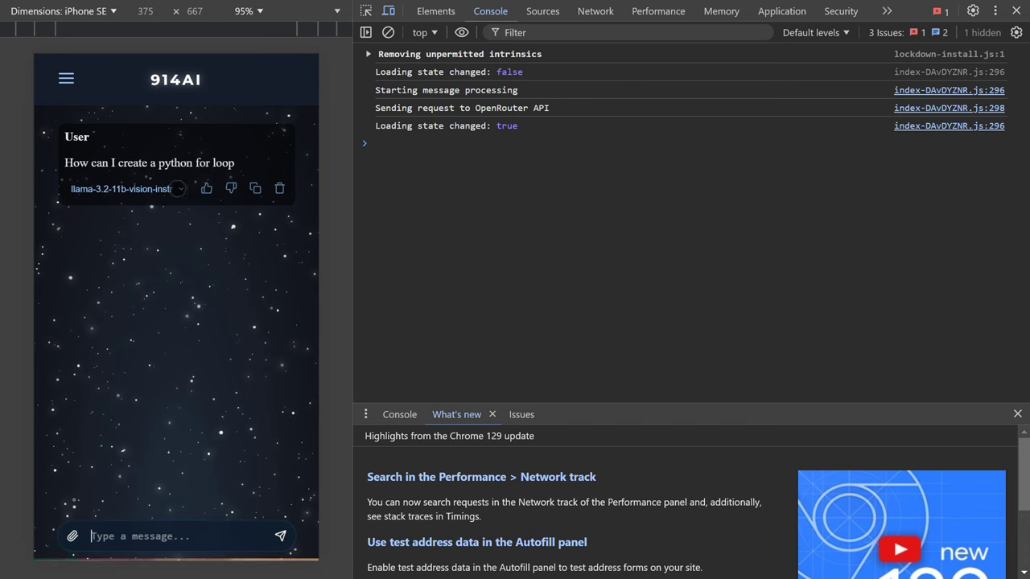
# Open the model list, then copy the range() example code from the reply
pyautogui.click(180, 189)
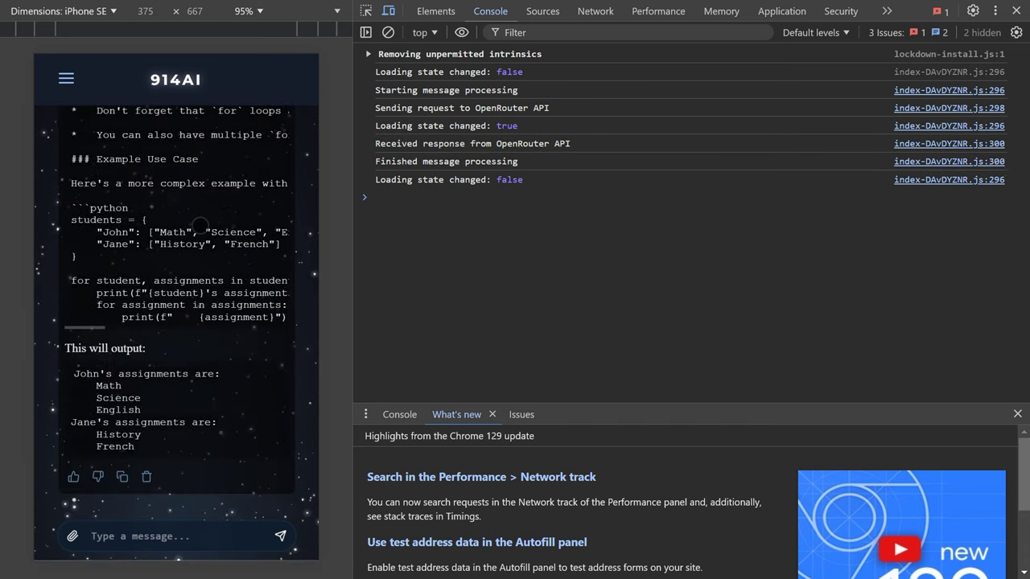
pyautogui.scroll(2, 199, 226)
pyautogui.scroll(2, 199, 226)
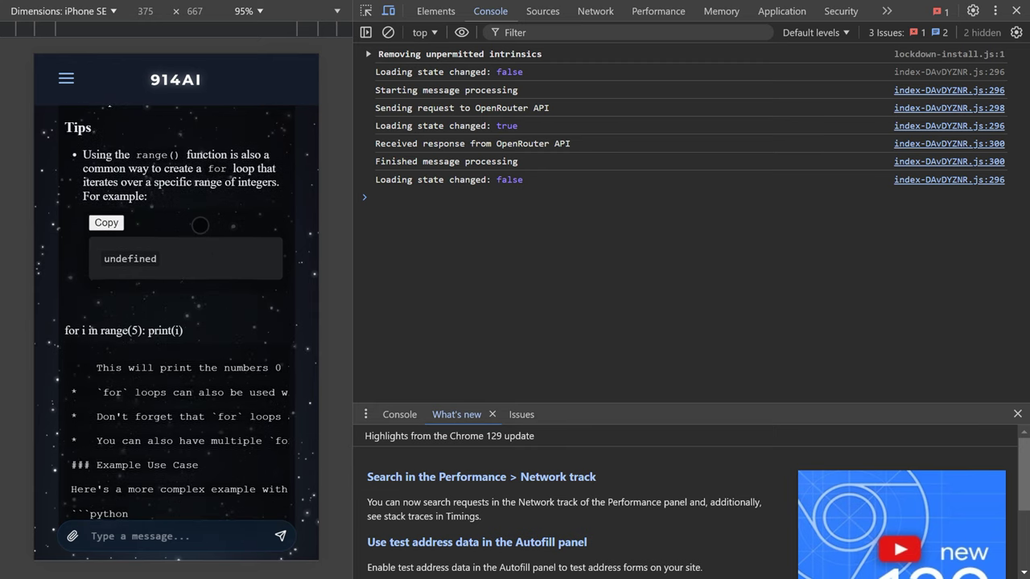
pyautogui.scroll(1, 199, 219)
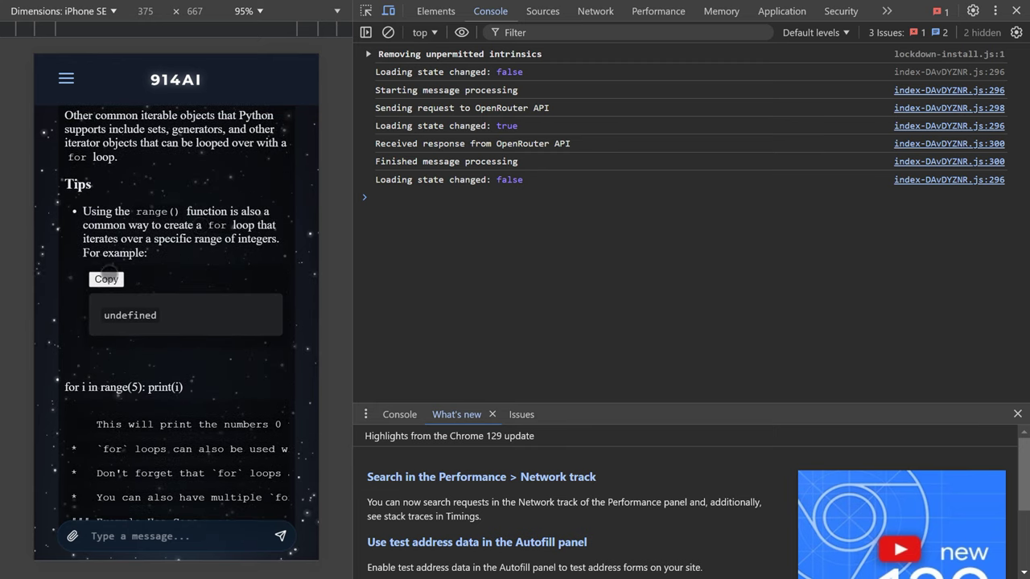
pyautogui.click(111, 279)
# Scroll through the reply and copy the dictionary example code
pyautogui.scroll(-1, 188, 258)
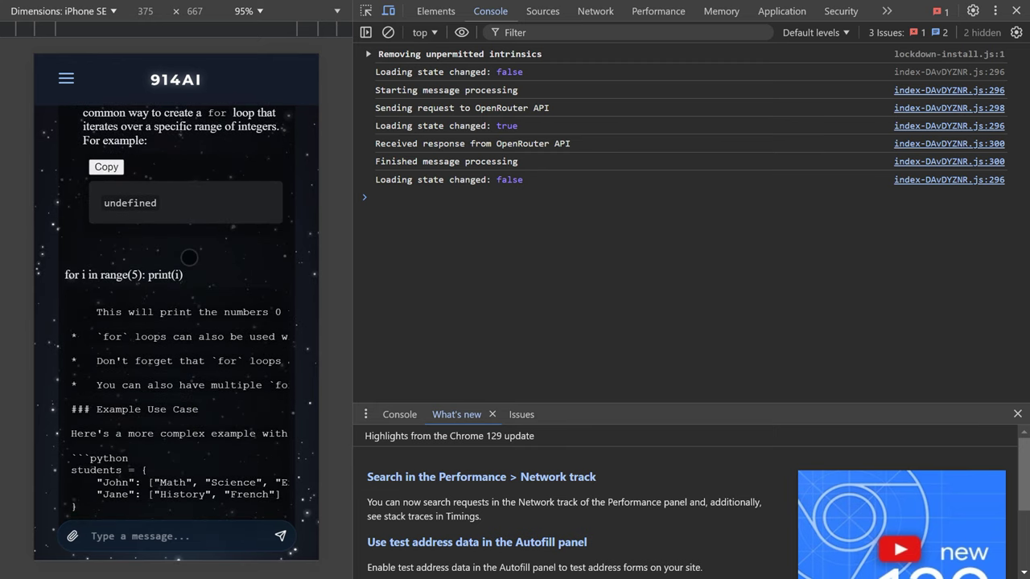
pyautogui.scroll(-1, 189, 257)
pyautogui.scroll(-1, 207, 329)
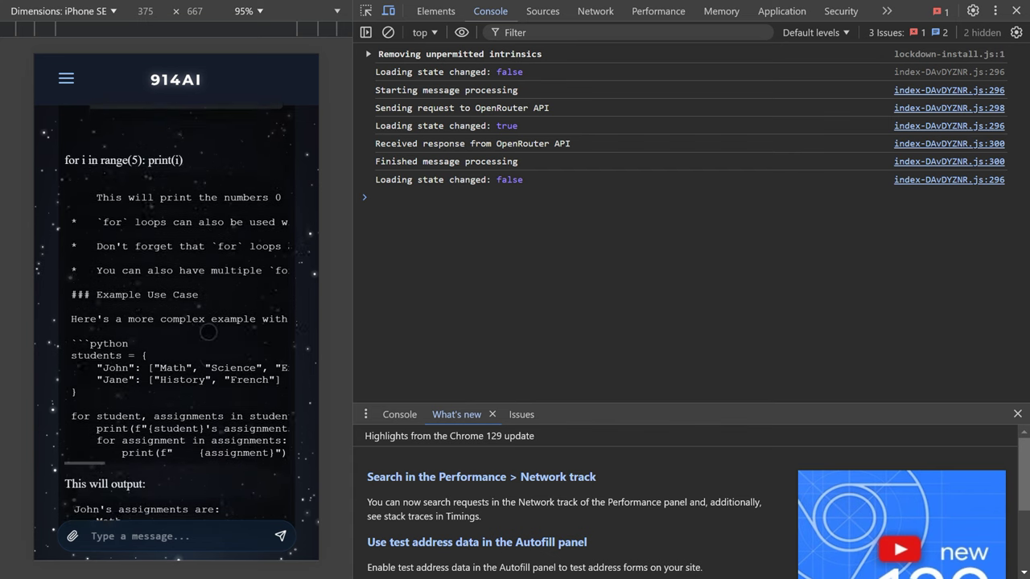
pyautogui.scroll(-1, 208, 330)
pyautogui.scroll(1, 207, 332)
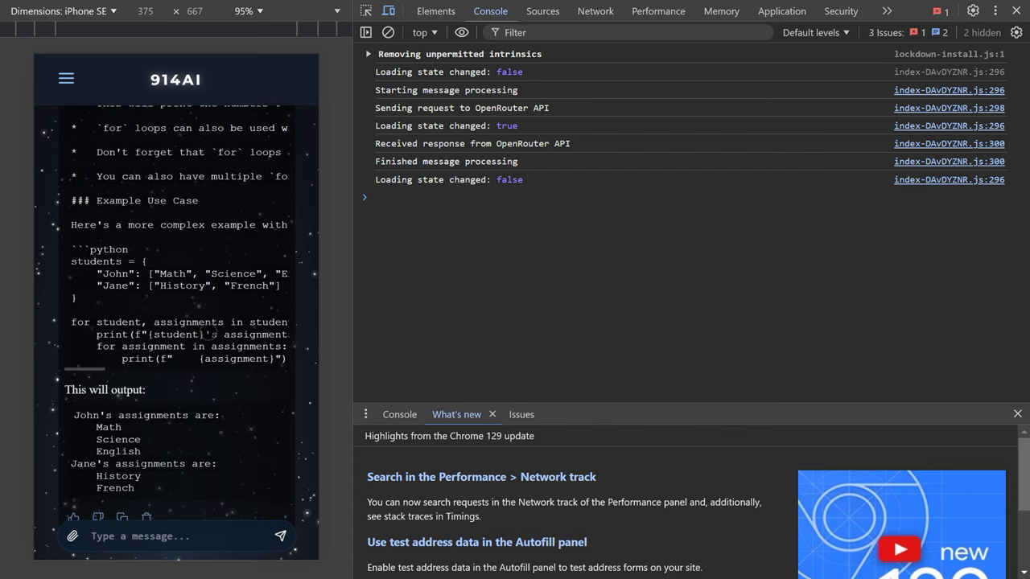
pyautogui.scroll(1, 208, 331)
pyautogui.scroll(2, 207, 331)
pyautogui.scroll(1, 207, 331)
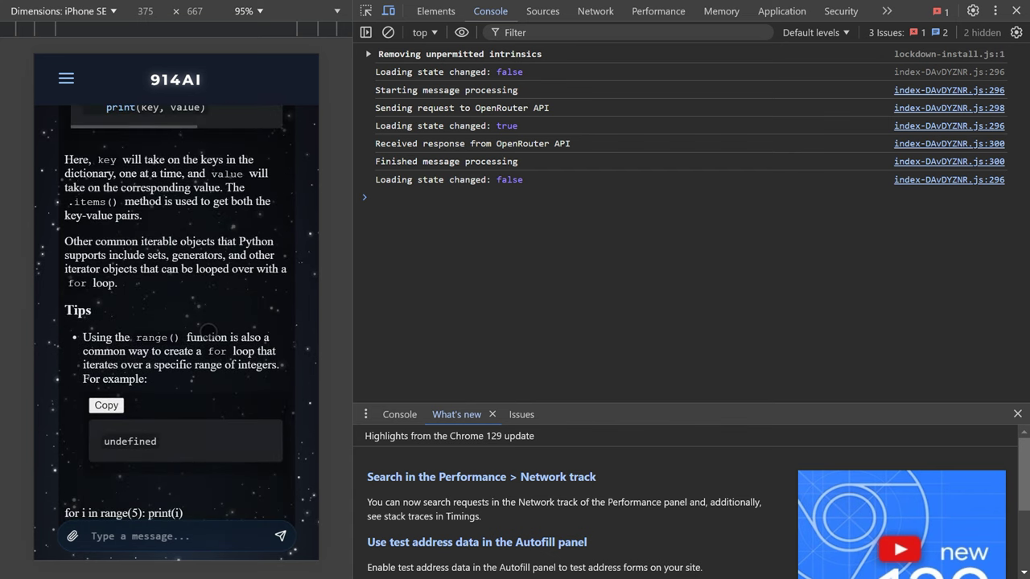
pyautogui.scroll(1, 207, 331)
pyautogui.scroll(1, 208, 332)
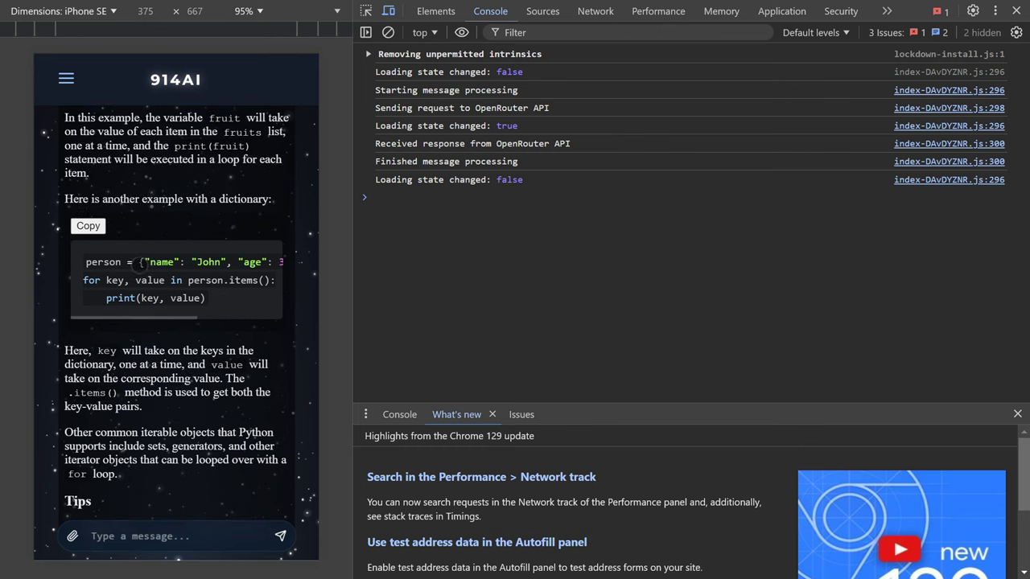
pyautogui.click(92, 226)
# Copy the fruits list example code from the reply
pyautogui.scroll(1, 160, 262)
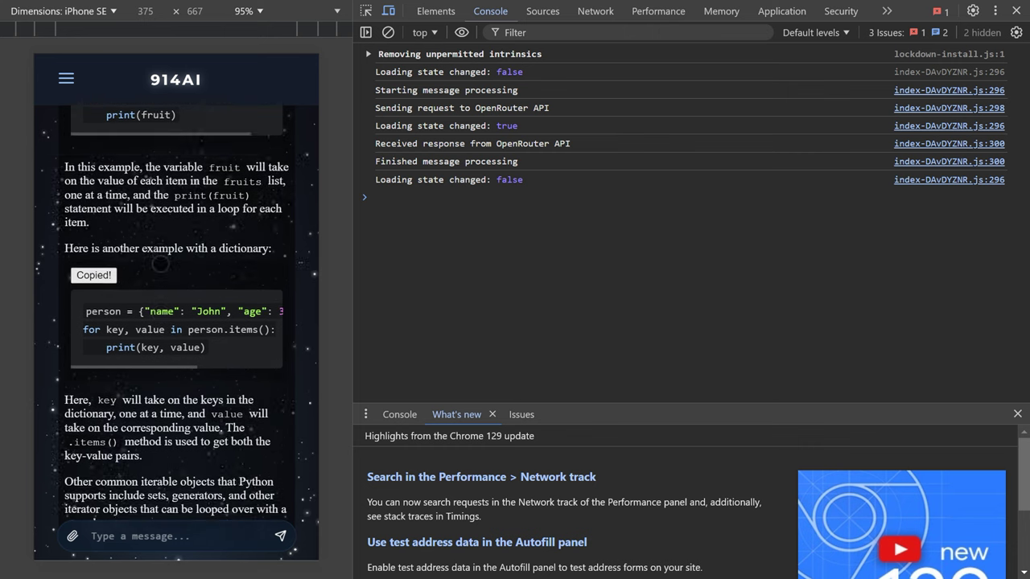
pyautogui.scroll(1, 140, 242)
pyautogui.scroll(1, 117, 222)
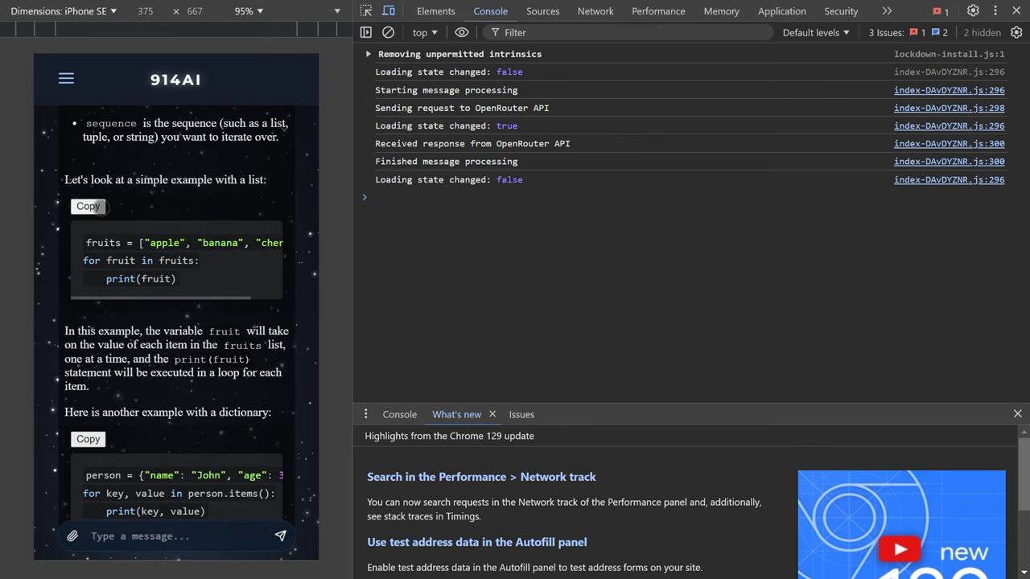
pyautogui.click(94, 206)
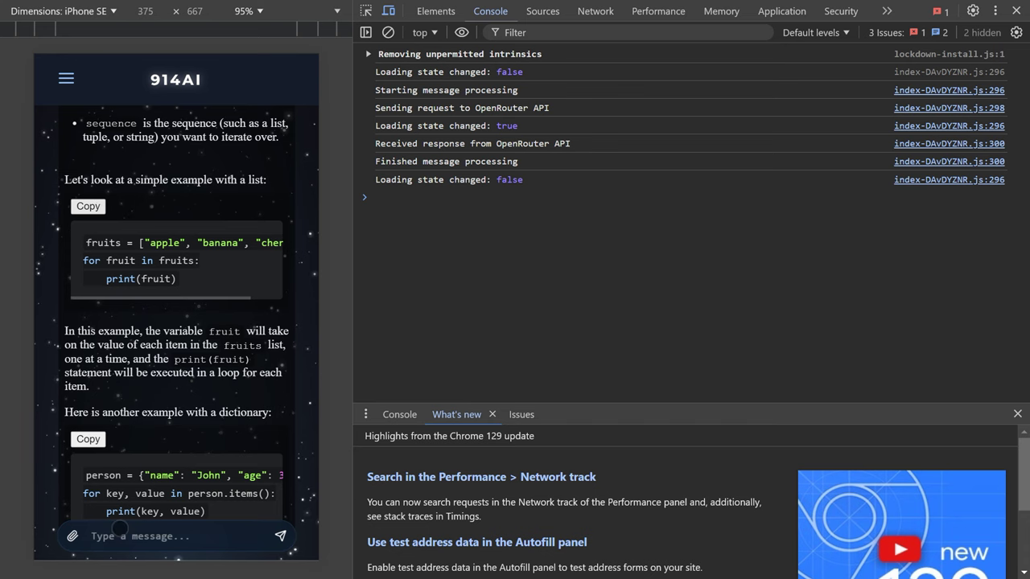
# Paste the fruits code into the message box, clear it, and scroll back up
pyautogui.click(120, 527)
pyautogui.hotkey('ctrl', 'v')
pyautogui.hotkey('ctrl', 'a')
pyautogui.press('BackSpace')
pyautogui.scroll(2, 129, 339)
pyautogui.scroll(1, 129, 340)
pyautogui.scroll(2, 128, 339)
pyautogui.scroll(1, 129, 240)
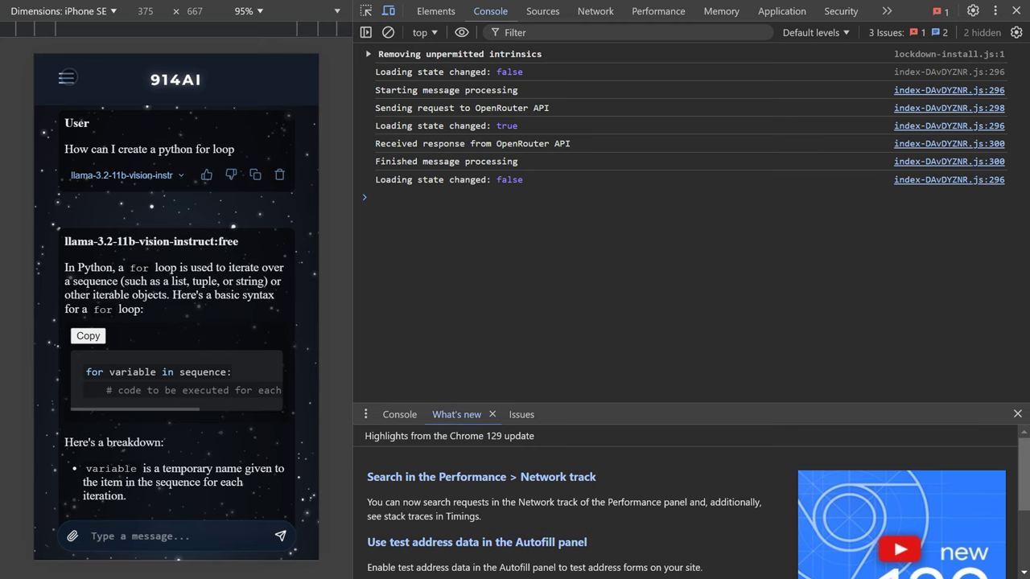
# Go to the Settings page from the navigation menu and scroll through it
pyautogui.click(66, 77)
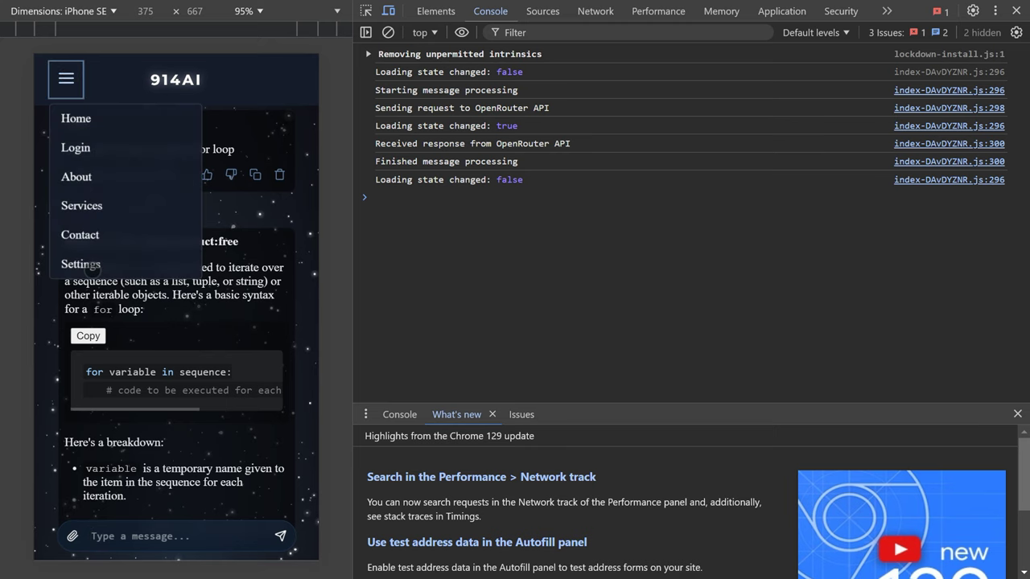
pyautogui.click(90, 265)
pyautogui.scroll(-1, 111, 285)
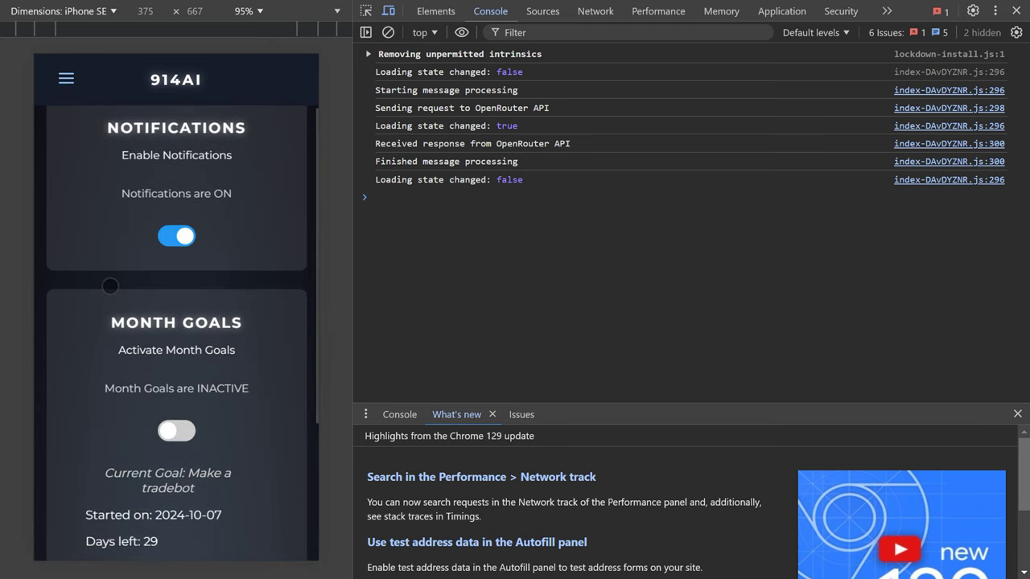
pyautogui.scroll(-1, 110, 286)
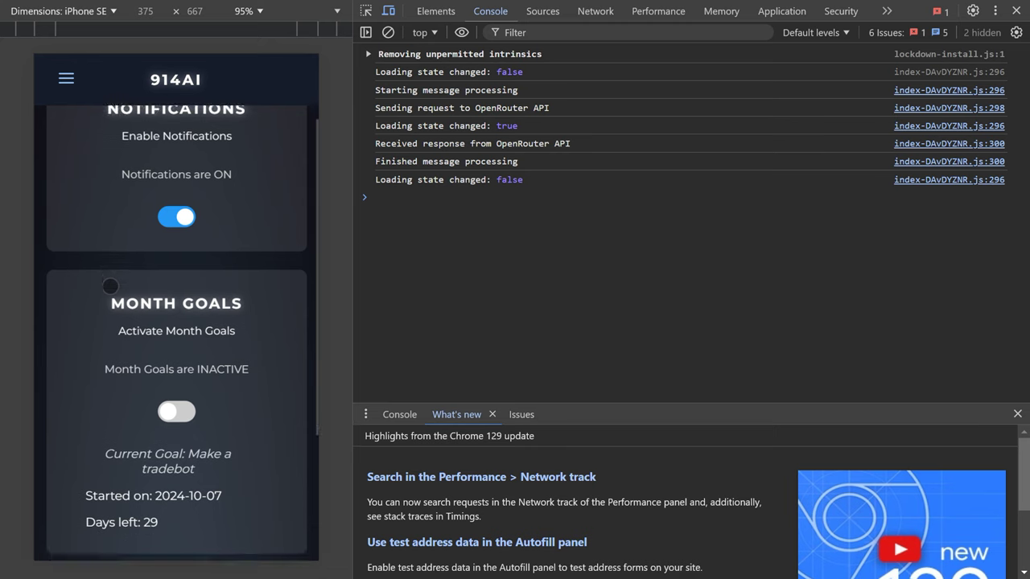
pyautogui.scroll(-1, 110, 286)
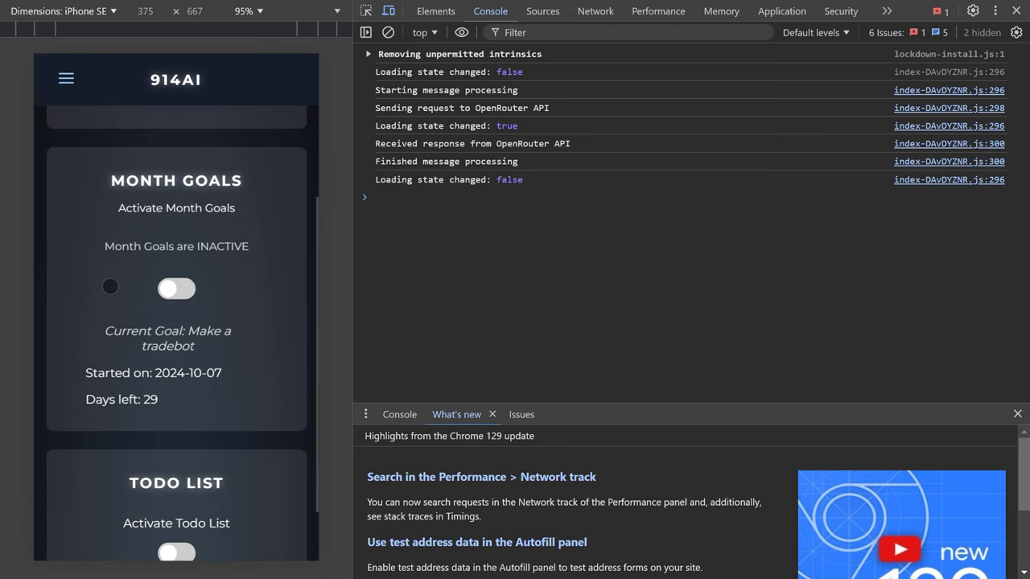
pyautogui.scroll(-1, 110, 285)
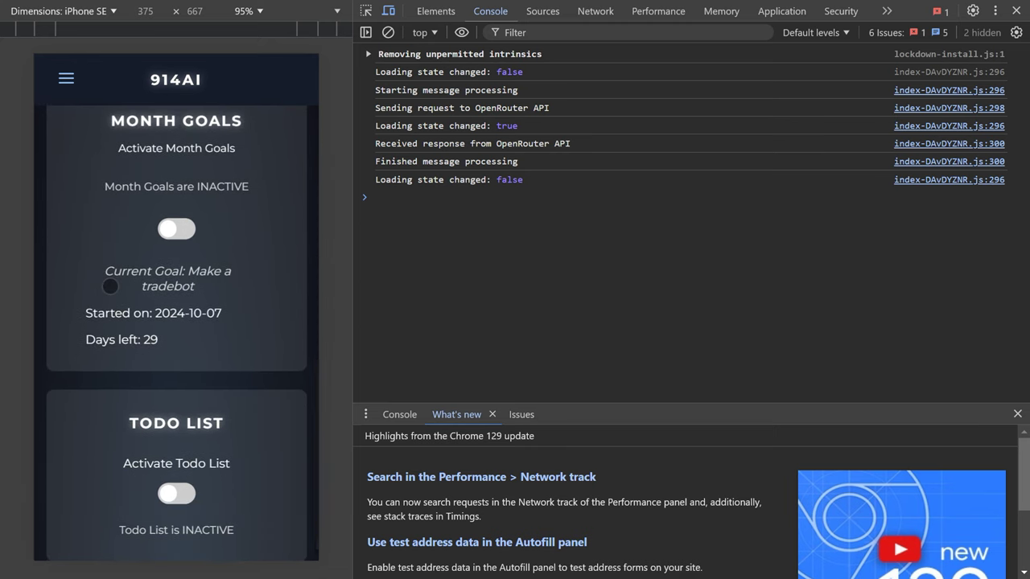
pyautogui.scroll(1, 111, 286)
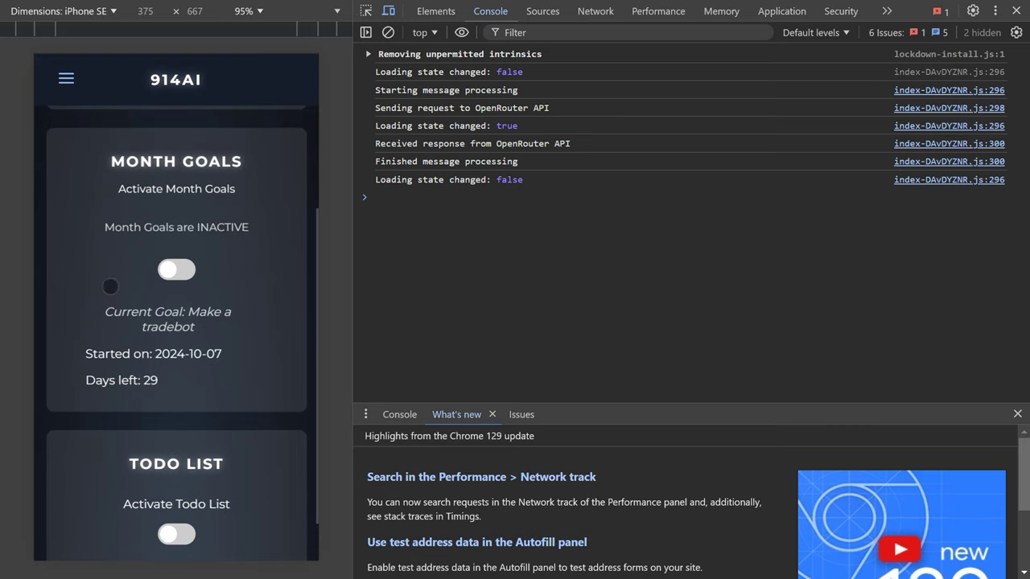
# Switch on Month Goals with the goal 'Make a tradebot' and 29 days left
pyautogui.click(165, 267)
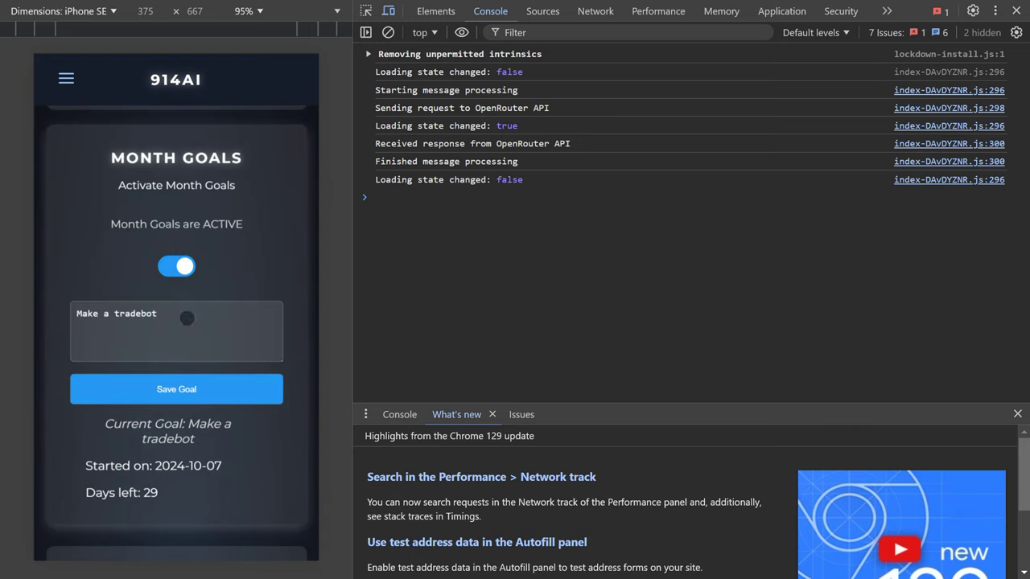
pyautogui.scroll(-3, 176, 293)
pyautogui.scroll(-1, 175, 294)
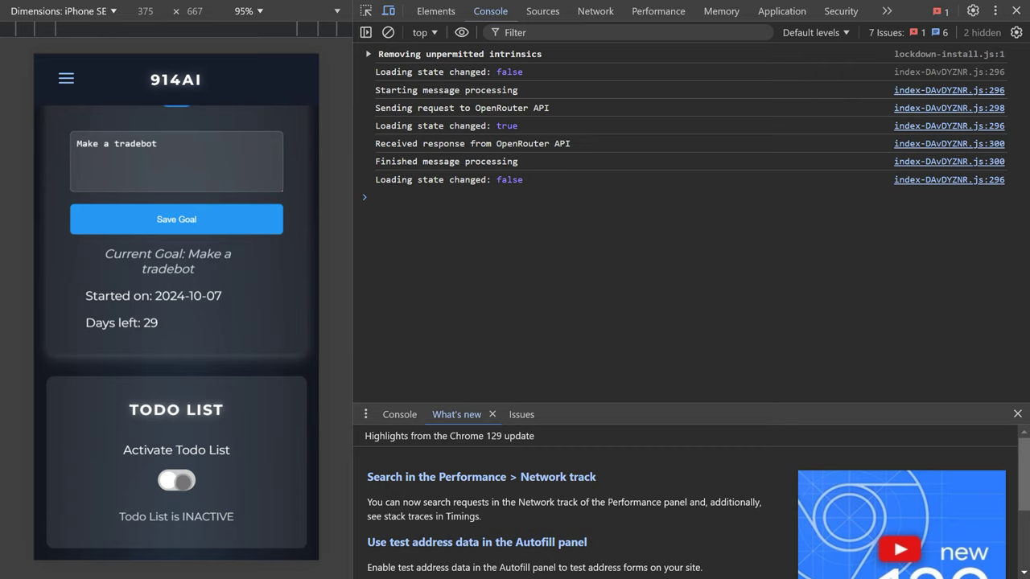
# Turn on the Todo List toggle
pyautogui.click(184, 480)
pyautogui.scroll(-2, 189, 450)
pyautogui.scroll(-4, 198, 426)
pyautogui.scroll(-3, 203, 408)
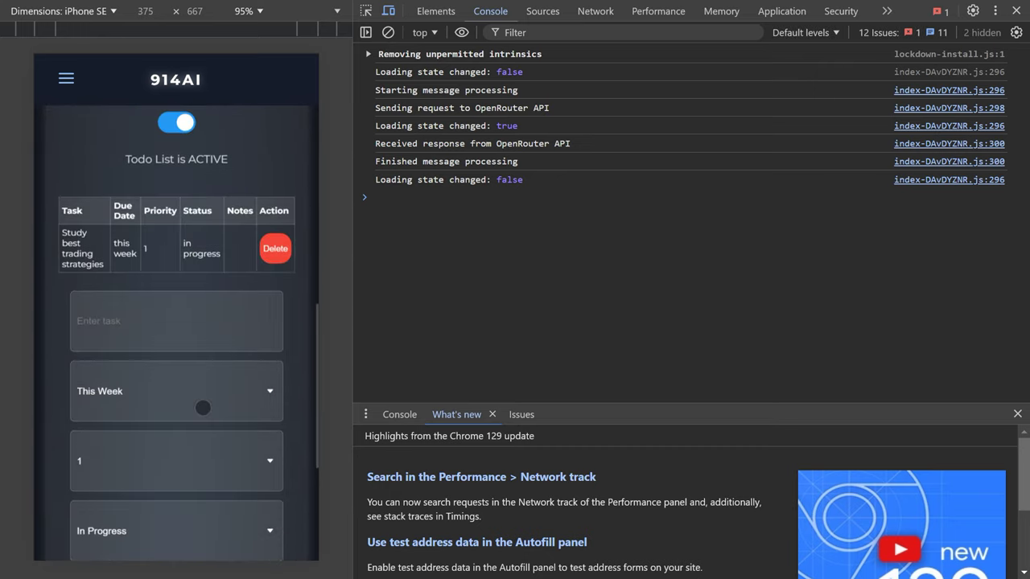
pyautogui.scroll(-2, 202, 408)
pyautogui.scroll(-2, 203, 407)
# Add a 'Buy a home' todo due this week
pyautogui.click(150, 184)
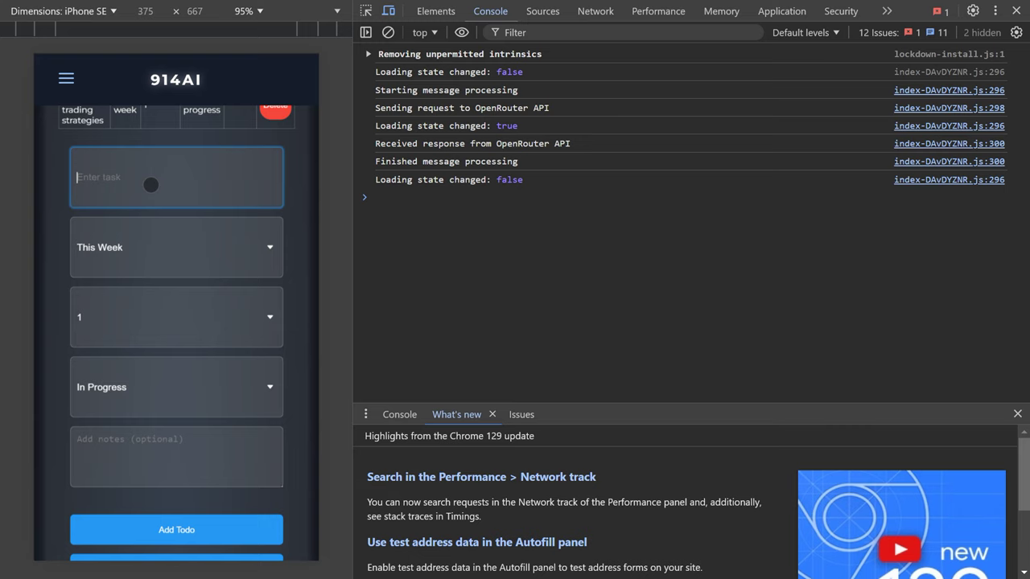
pyautogui.write('Buy a home')
pyautogui.scroll(-1, 270, 455)
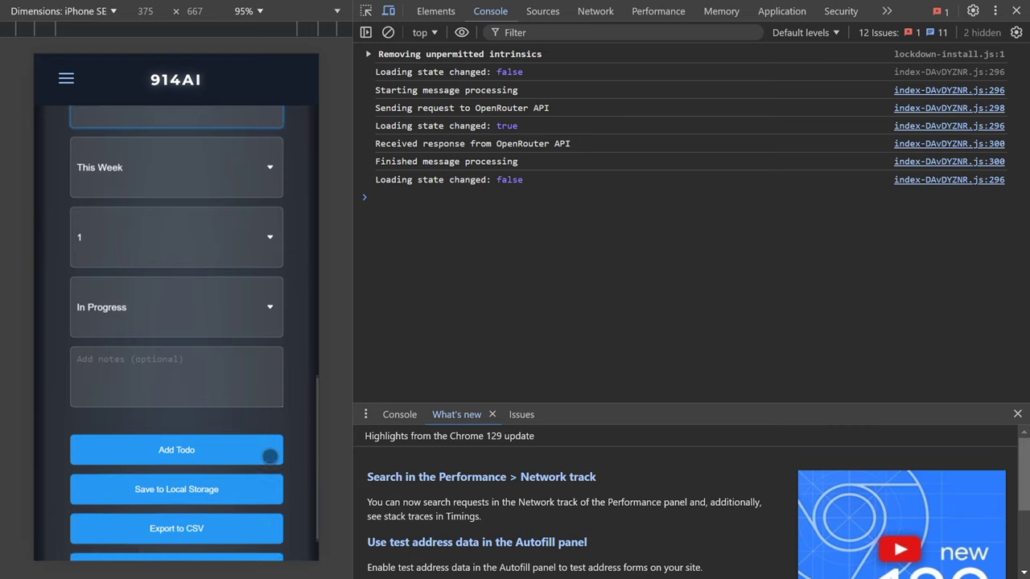
pyautogui.click(199, 453)
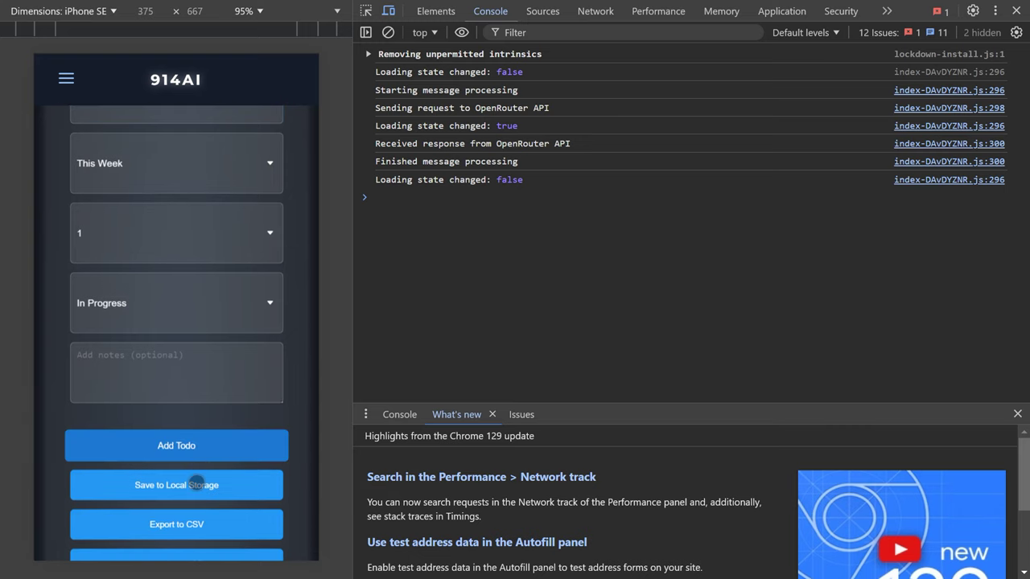
# Save the two todos to local storage and scroll back to the top
pyautogui.scroll(2, 184, 327)
pyautogui.scroll(-3, 180, 329)
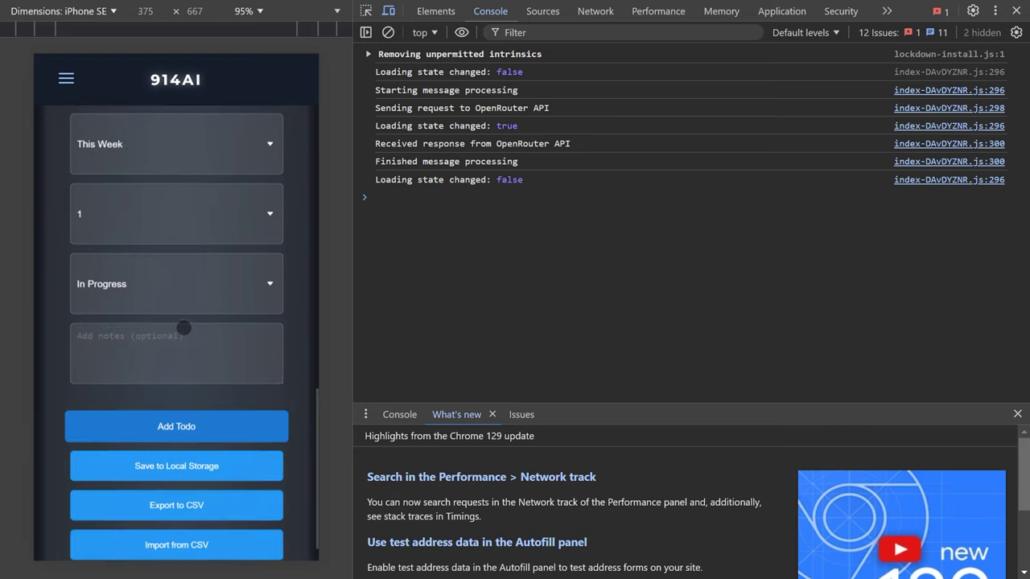
pyautogui.click(181, 475)
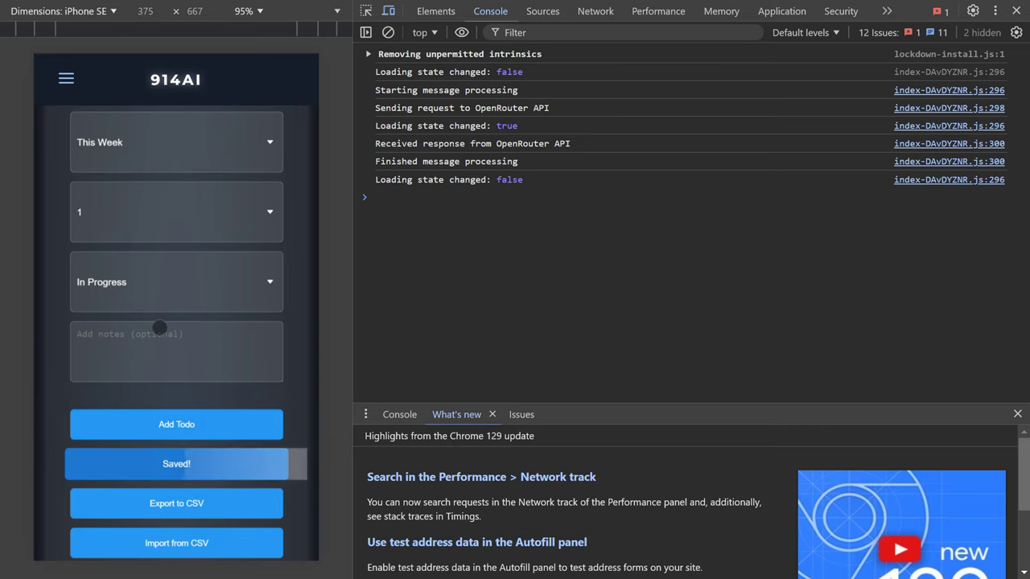
pyautogui.scroll(4, 159, 327)
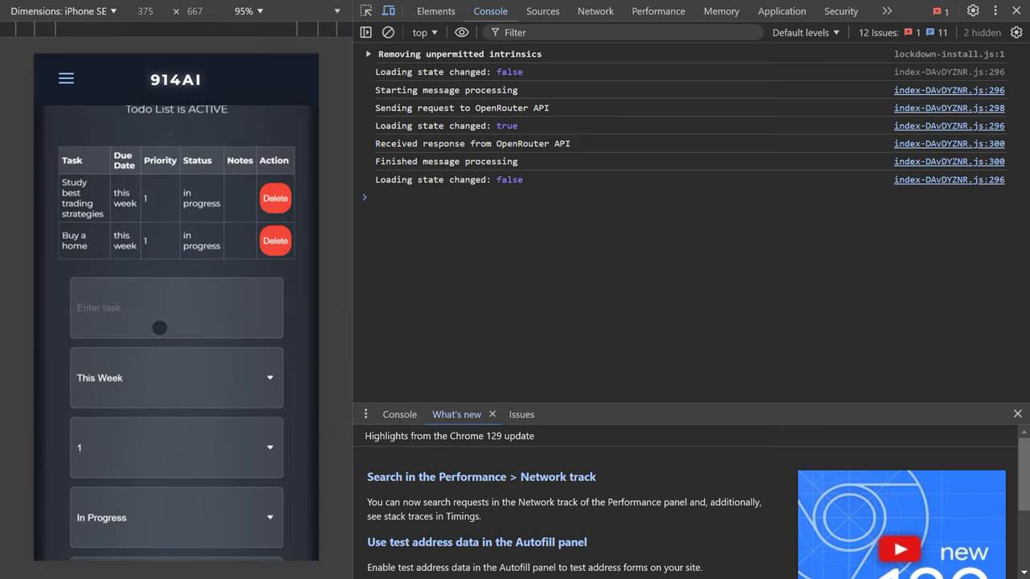
pyautogui.scroll(-5, 159, 327)
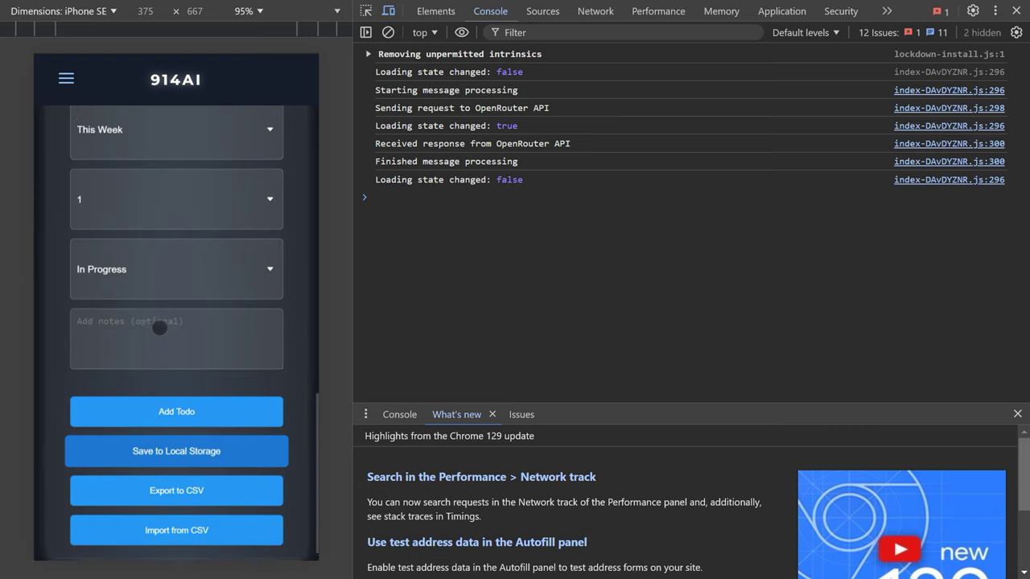
pyautogui.scroll(3, 159, 328)
pyautogui.scroll(1, 160, 327)
pyautogui.scroll(2, 159, 328)
pyautogui.scroll(5, 160, 328)
pyautogui.scroll(1, 159, 327)
pyautogui.click(66, 78)
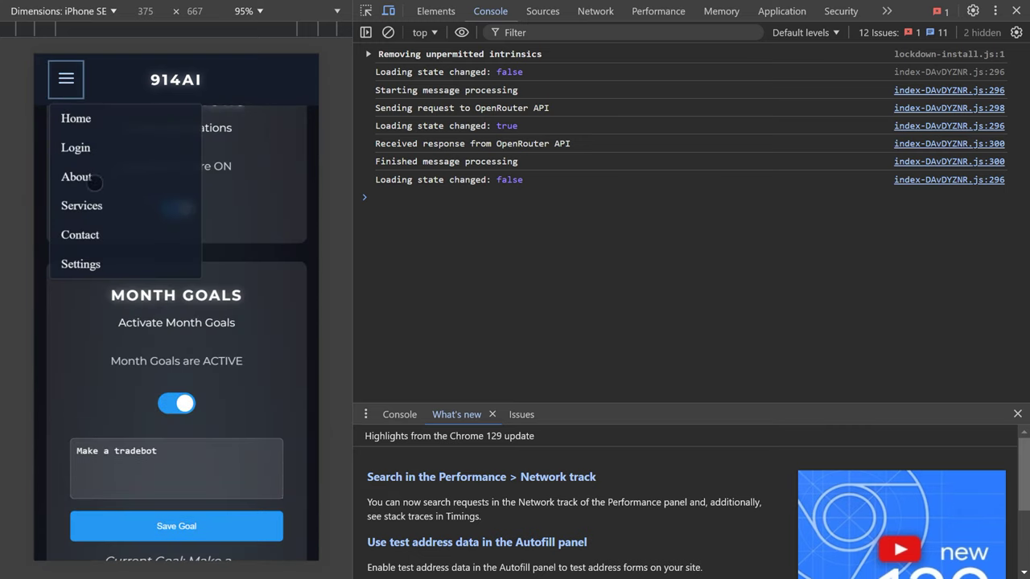
# Browse the Services page's AI Consulting, AI Focus and AI Trading cards
pyautogui.click(80, 211)
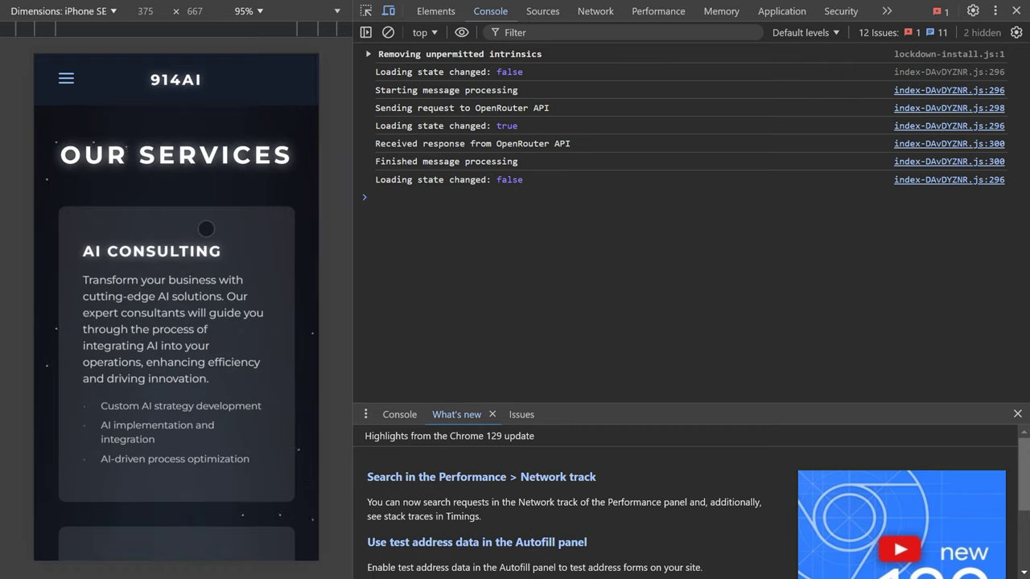
pyautogui.scroll(-1, 206, 228)
pyautogui.scroll(-1, 206, 229)
pyautogui.scroll(-1, 206, 228)
pyautogui.scroll(-1, 206, 228)
pyautogui.scroll(-1, 206, 228)
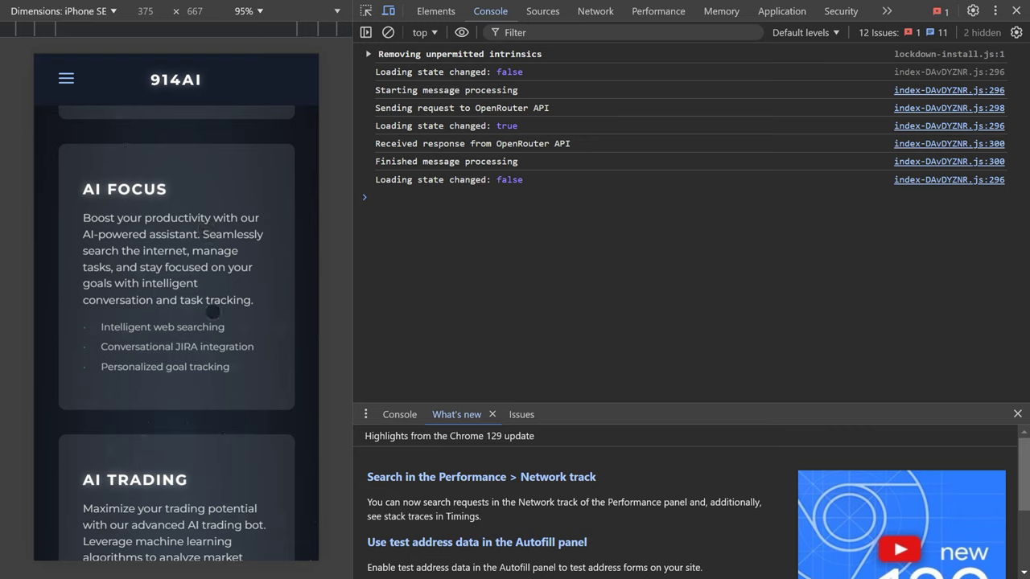
pyautogui.click(81, 89)
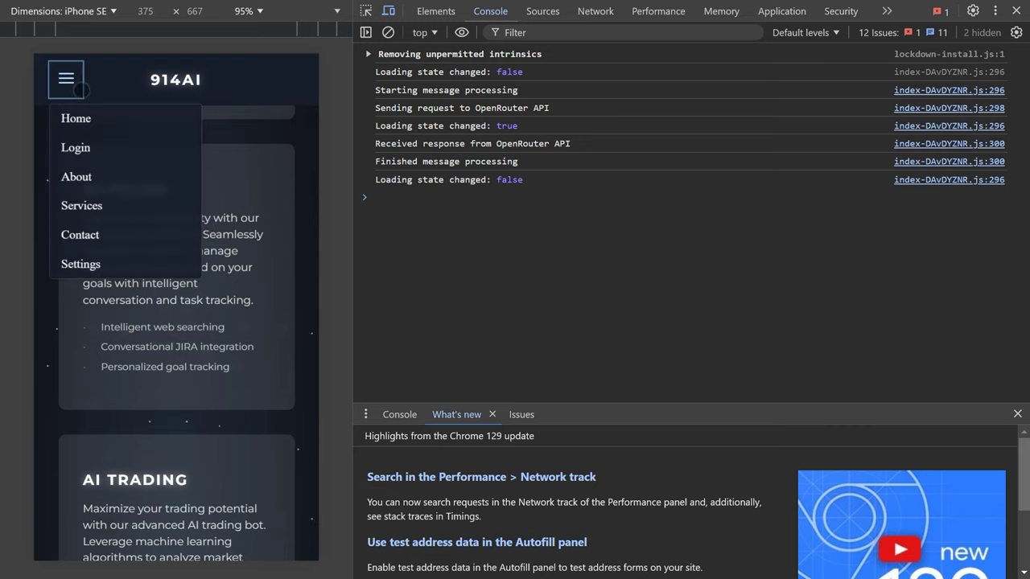
# Return to the Home chat and ask 'What should I do today ?'
pyautogui.click(82, 119)
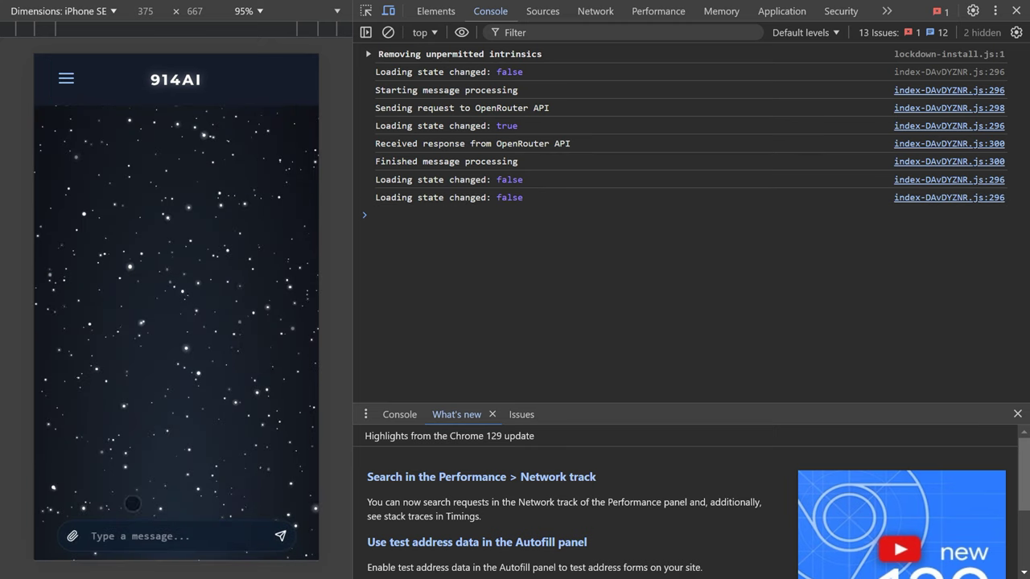
pyautogui.click(160, 537)
pyautogui.write('What')
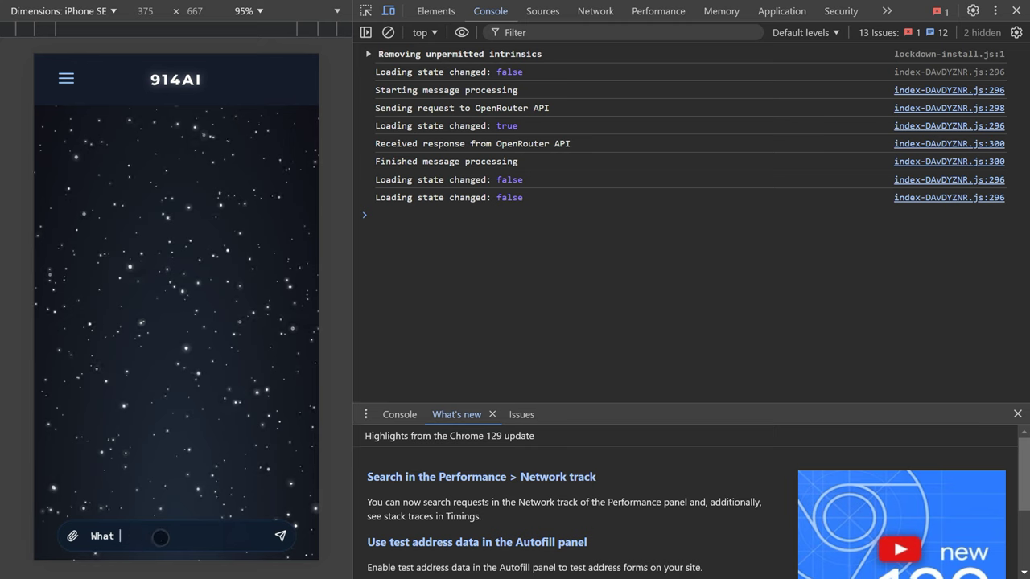
pyautogui.write(' iuld I do tod')
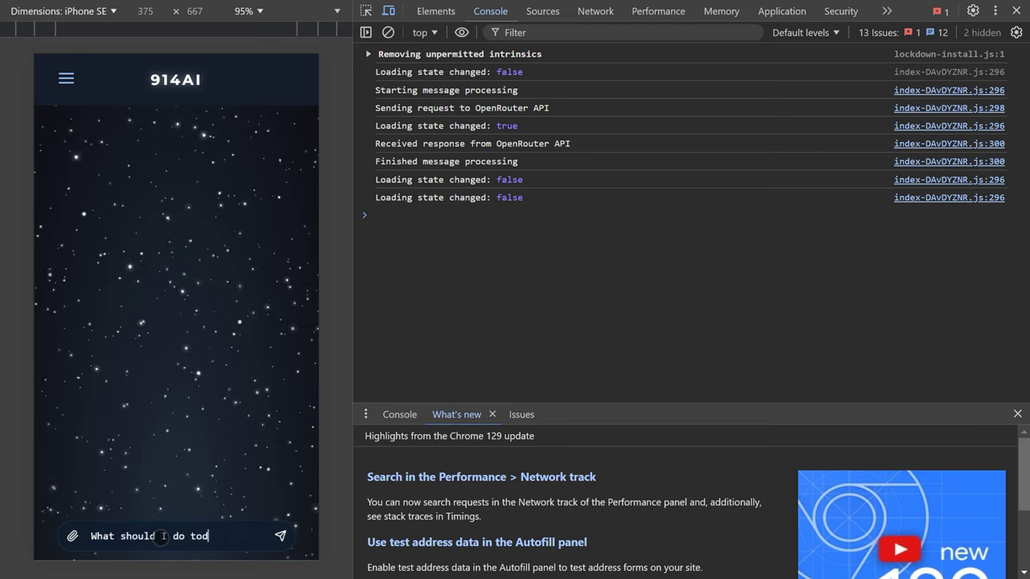
pyautogui.write('ay ?')
pyautogui.press('Return')
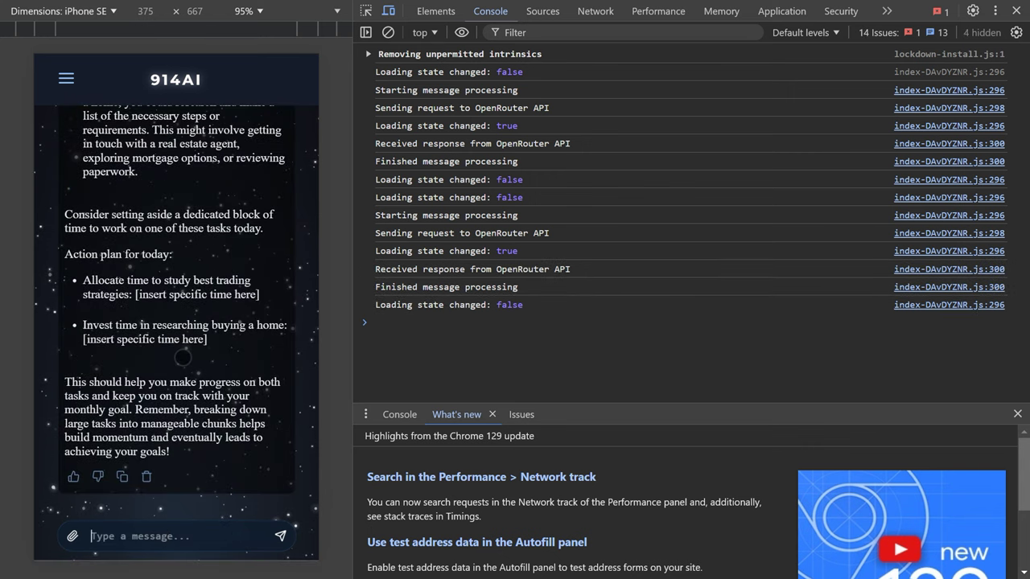
# Scroll through the action-plan reply down to its closing advice and feedback icons
pyautogui.scroll(1, 183, 358)
pyautogui.scroll(1, 182, 358)
pyautogui.scroll(1, 183, 358)
pyautogui.scroll(1, 183, 357)
pyautogui.scroll(2, 183, 358)
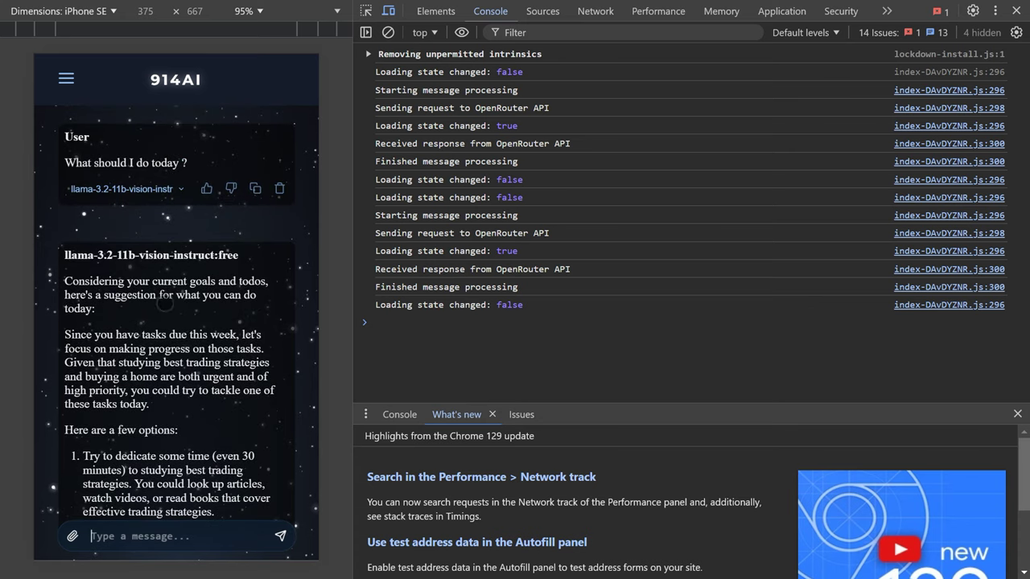
pyautogui.scroll(-1, 123, 364)
pyautogui.scroll(-1, 123, 364)
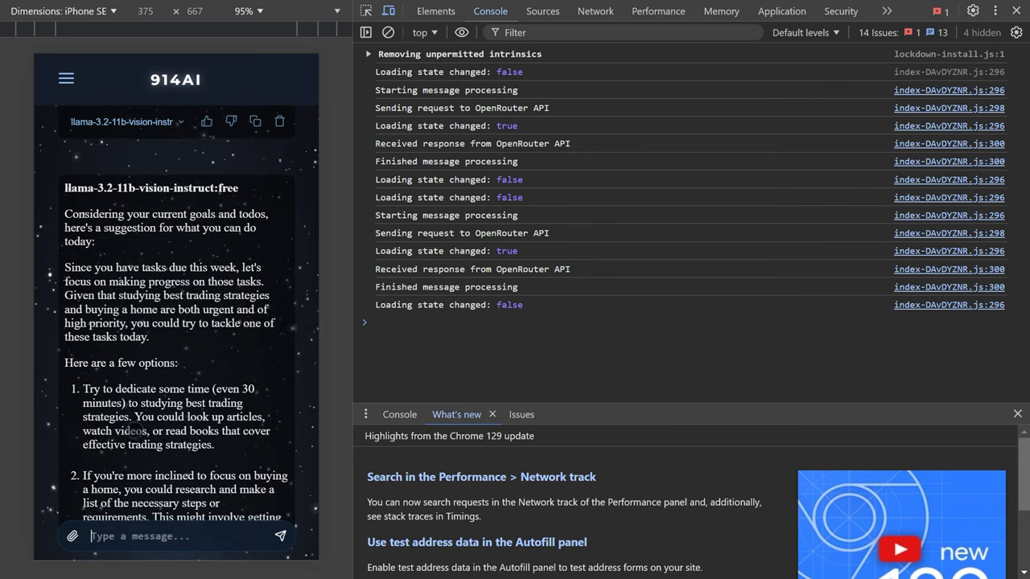
pyautogui.scroll(-2, 132, 430)
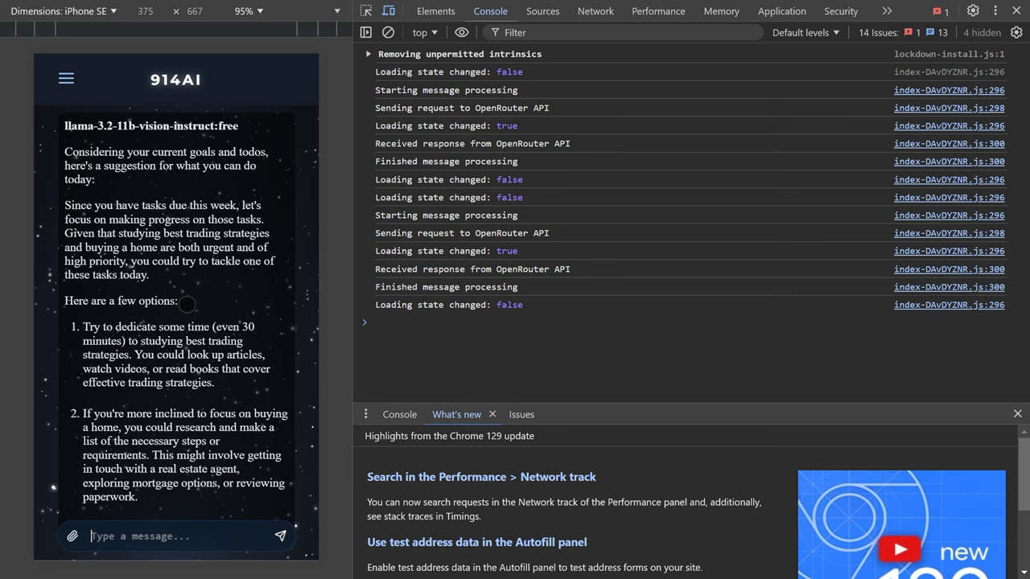
pyautogui.scroll(-1, 177, 310)
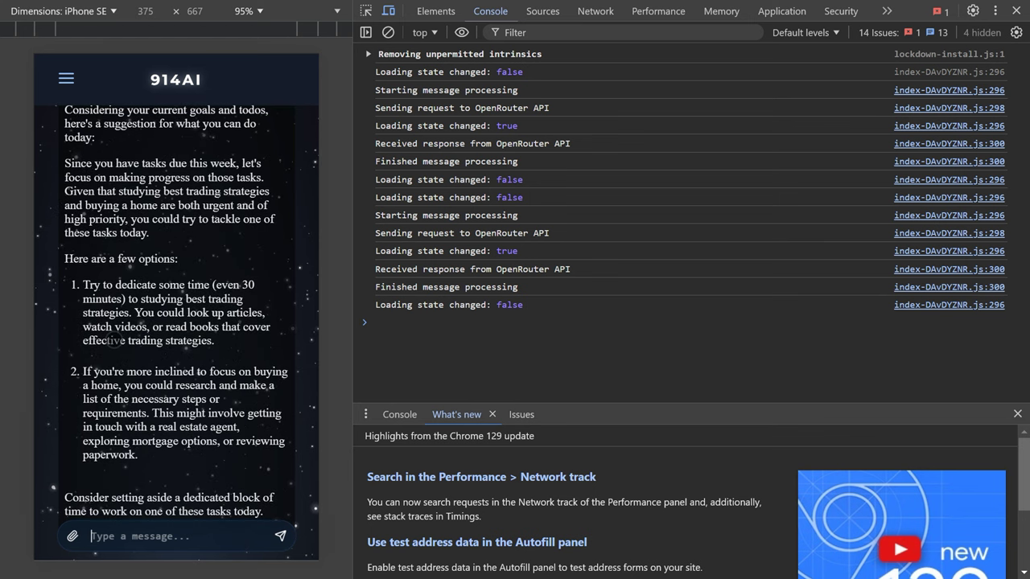
pyautogui.scroll(-1, 152, 367)
pyautogui.scroll(-1, 153, 367)
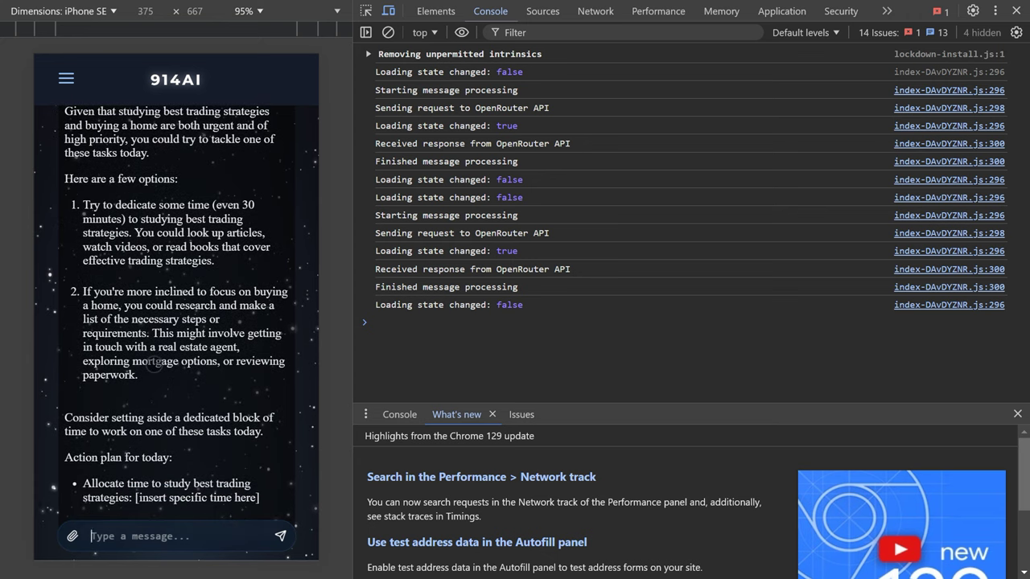
pyautogui.scroll(-1, 153, 364)
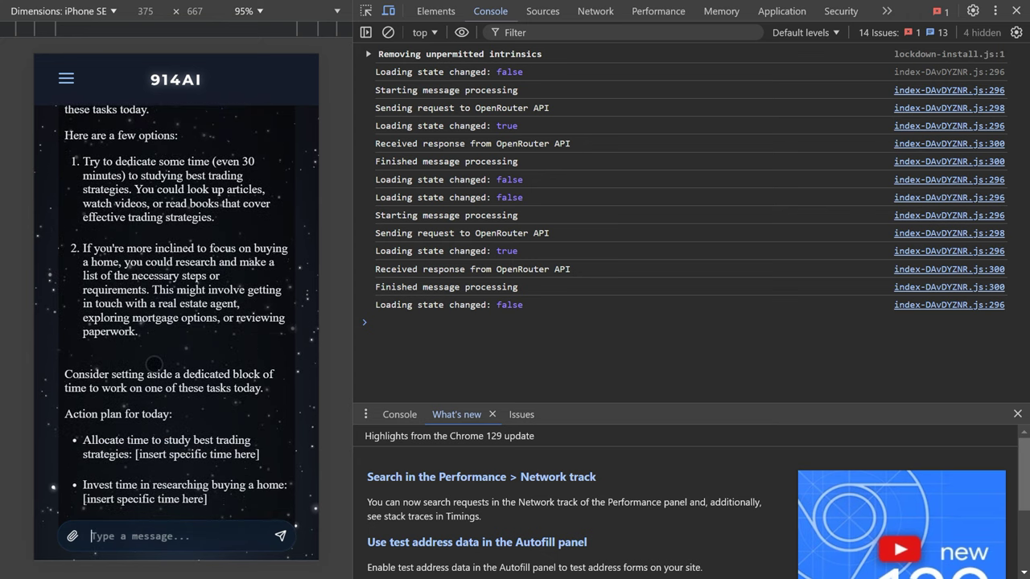
pyautogui.scroll(-1, 153, 363)
pyautogui.scroll(-1, 153, 364)
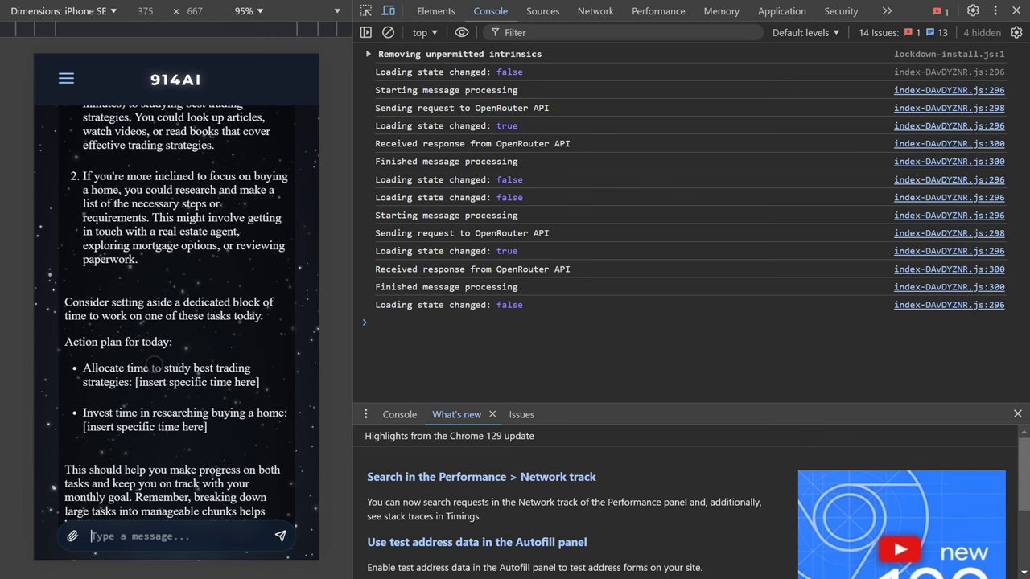
pyautogui.scroll(-2, 153, 363)
pyautogui.scroll(-2, 152, 364)
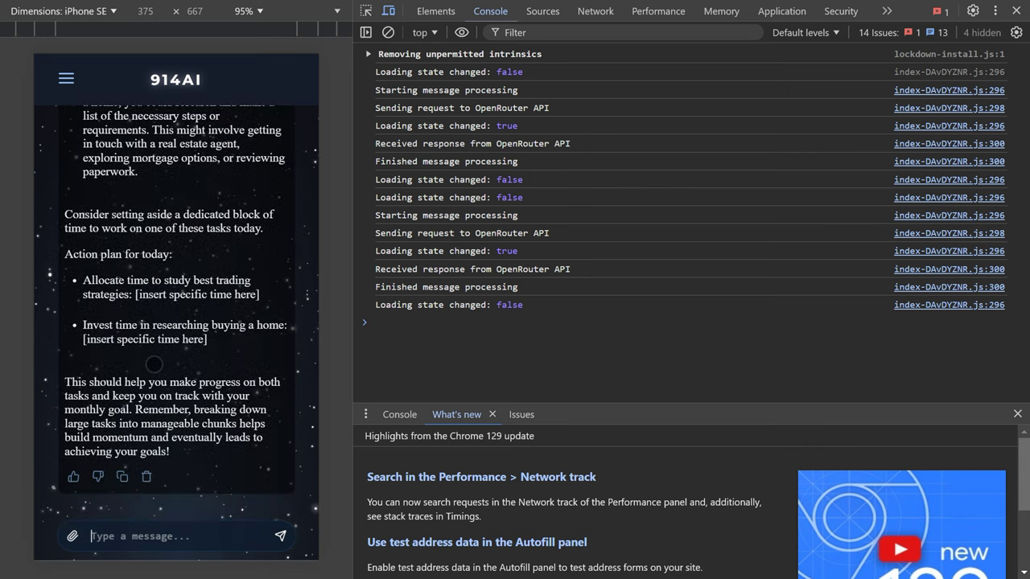
# Toggle thumbs-up on the action-plan reply, copy its text, then trash it
pyautogui.click(73, 476)
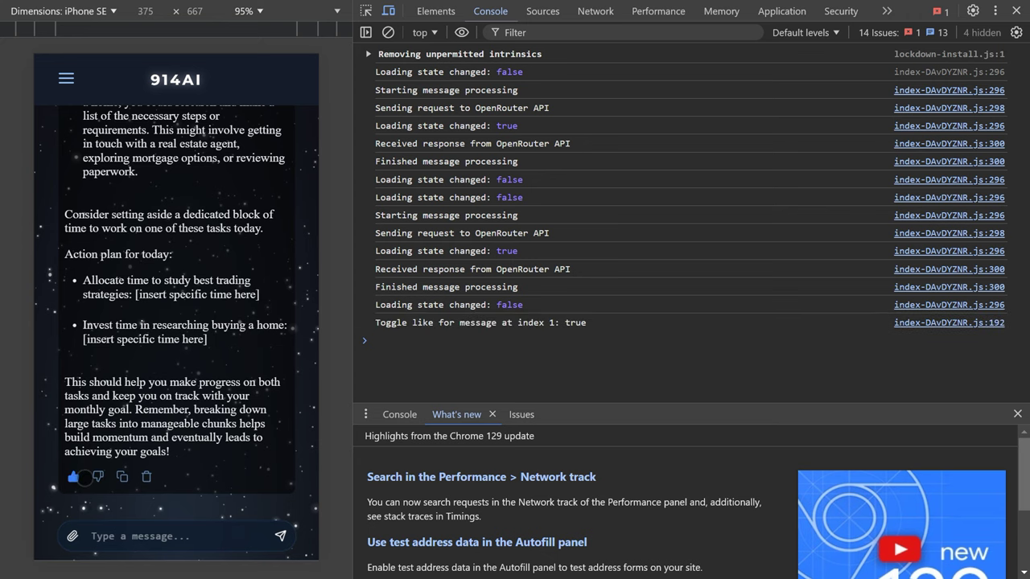
pyautogui.click(96, 477)
pyautogui.click(73, 476)
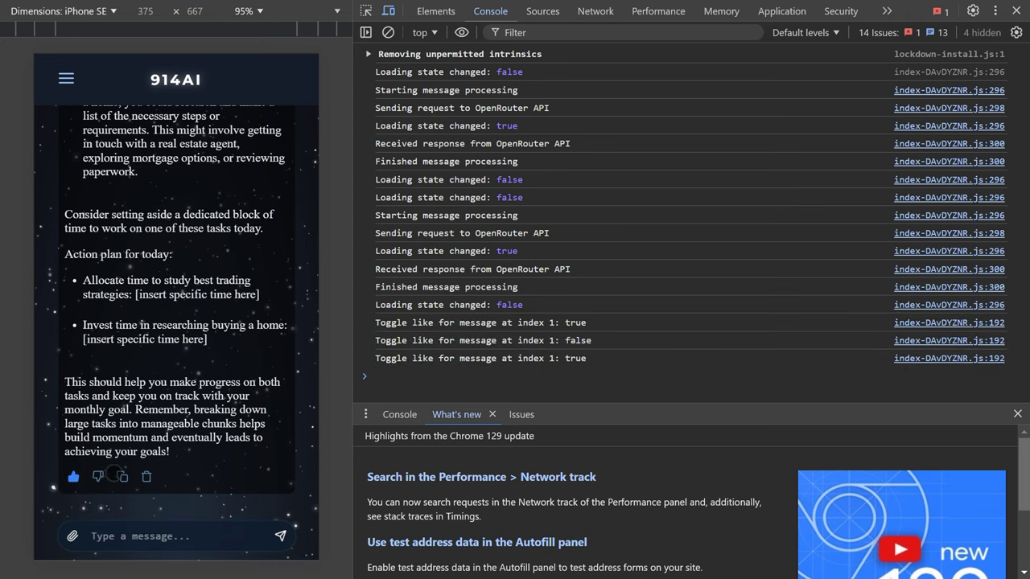
pyautogui.click(120, 476)
pyautogui.click(146, 476)
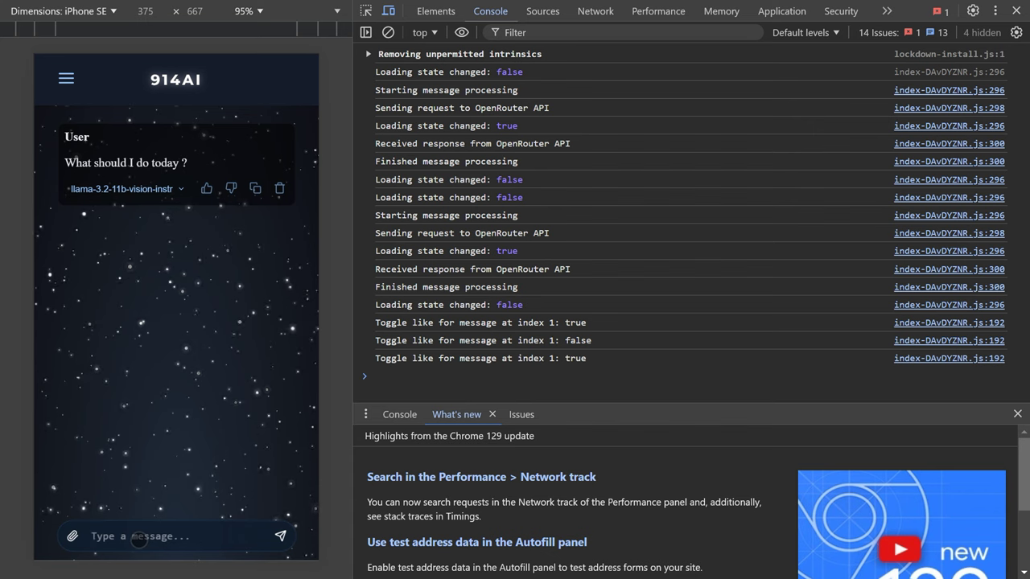
# Send 'please add a todo investigate worst and best trading strategies.' to the assistant
pyautogui.write('please add a ')
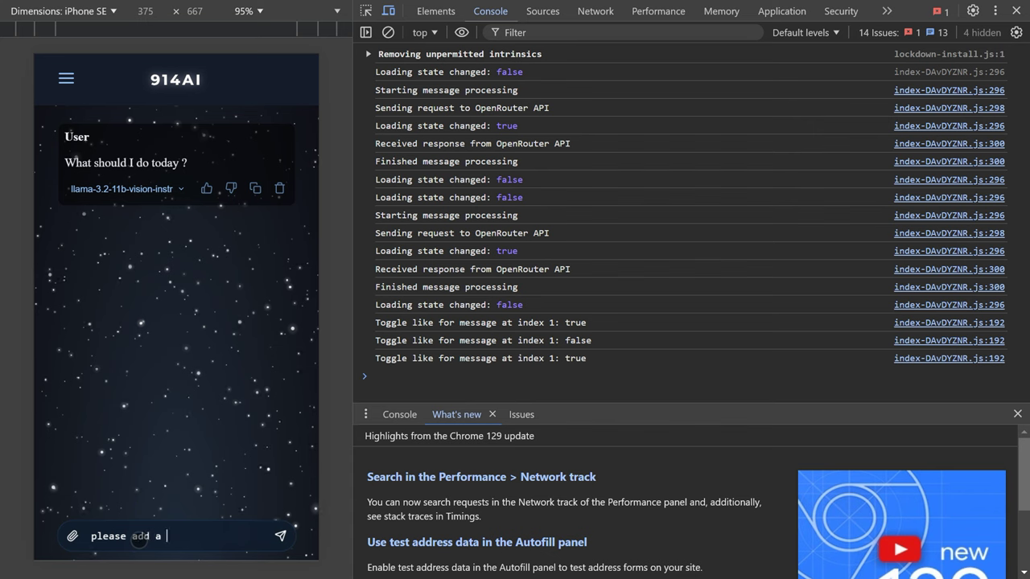
pyautogui.write('todo')
pyautogui.write('investigat')
pyautogui.press('BackSpace')
pyautogui.press('BackSpace')
pyautogui.press('BackSpace')
pyautogui.write('u')
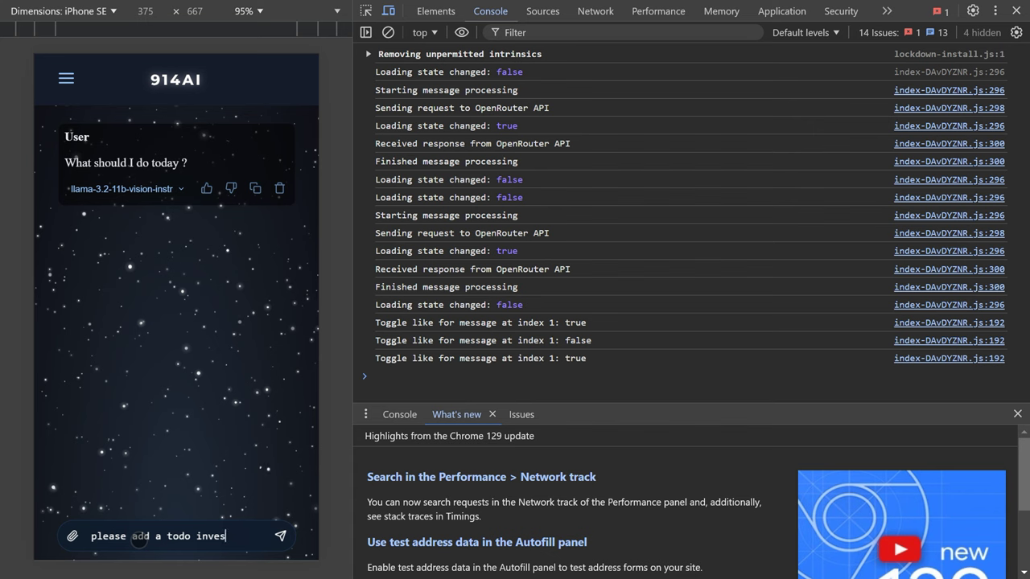
pyautogui.write('tigate')
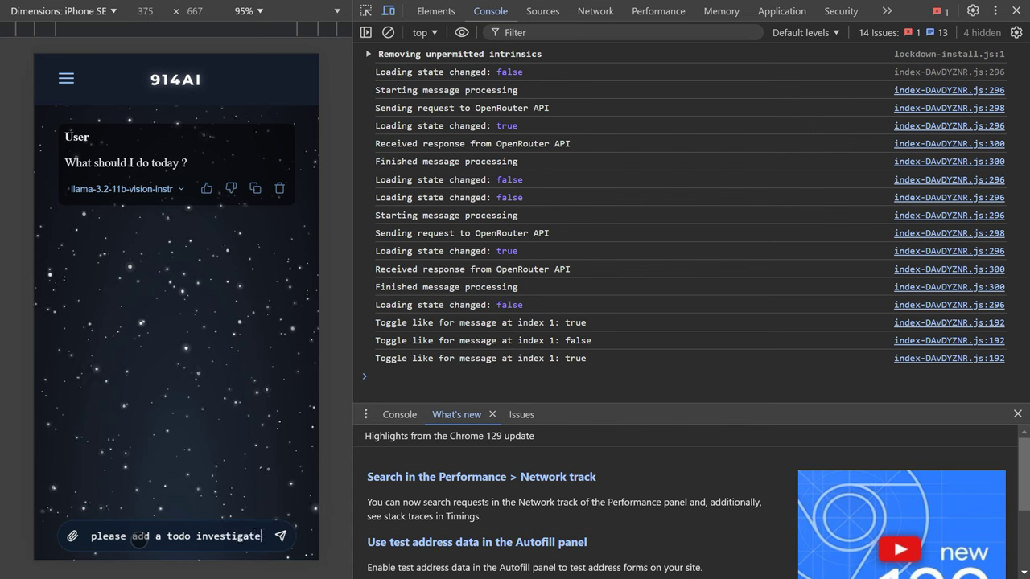
pyautogui.write(' worst and best tra')
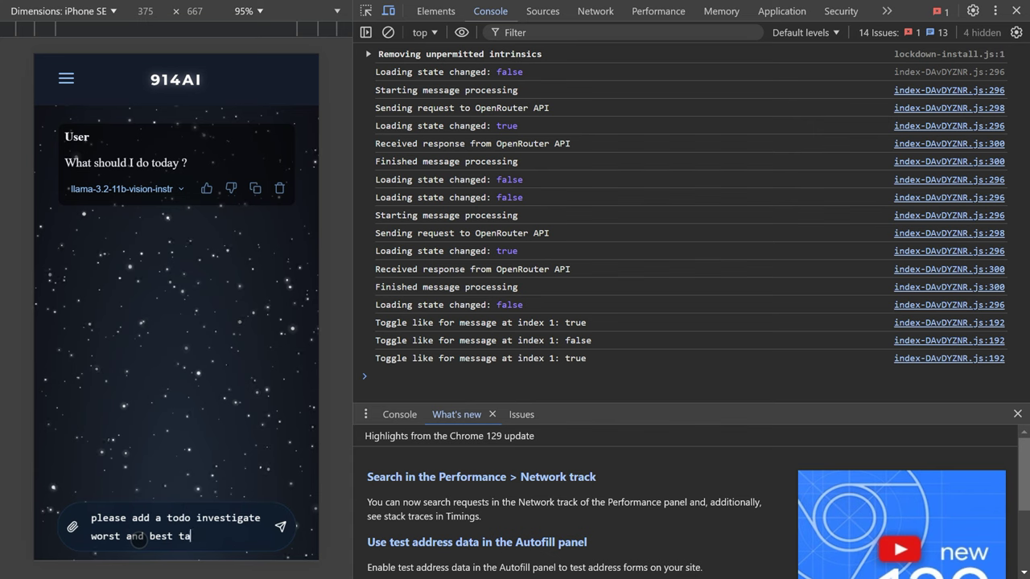
pyautogui.press('BackSpace')
pyautogui.write('rading strategies.')
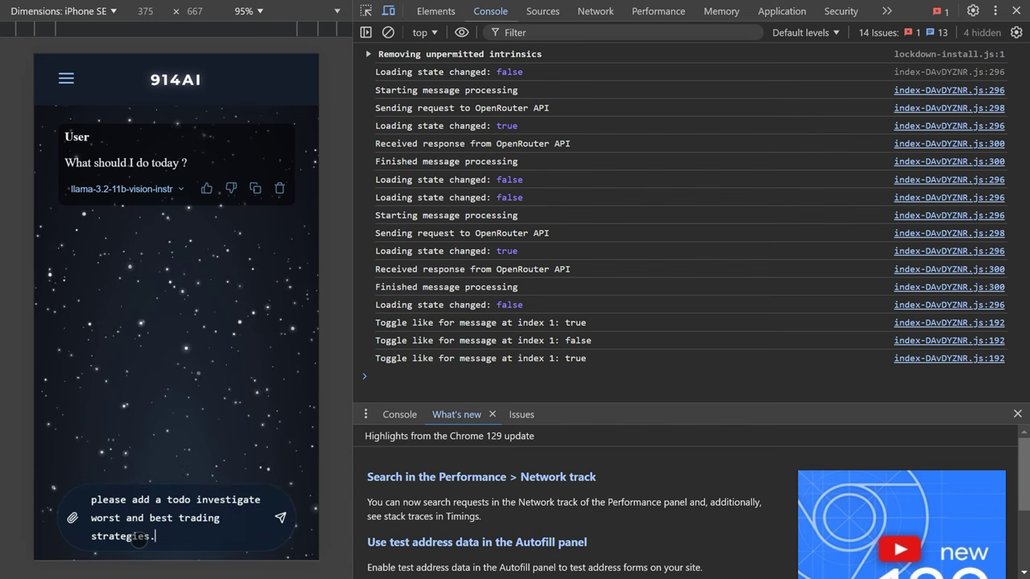
pyautogui.press('Return')
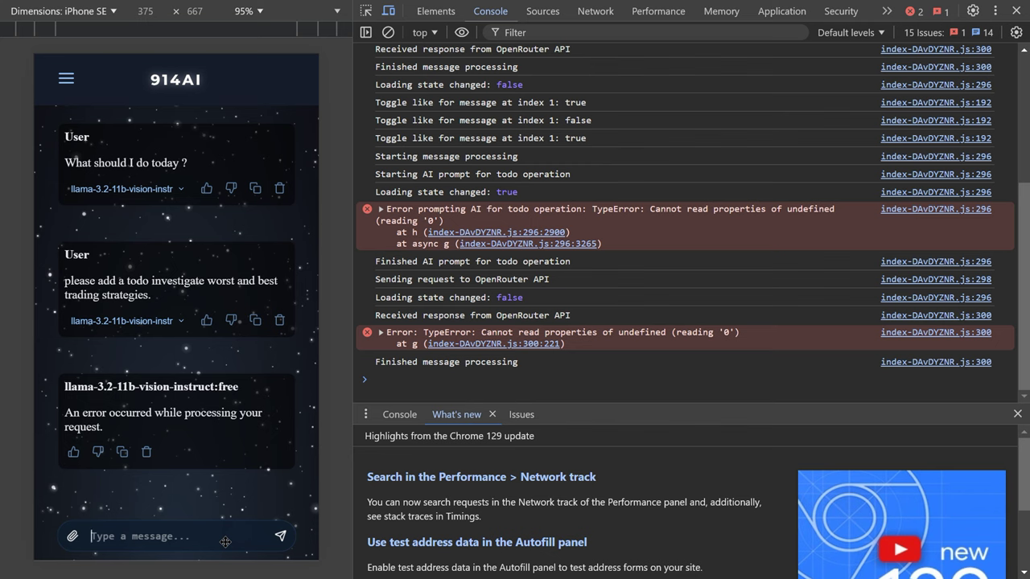
# Ask 914AI 'please add a new todo: R&D trade strategies.'; it replies with a processing error
pyautogui.write('How can I')
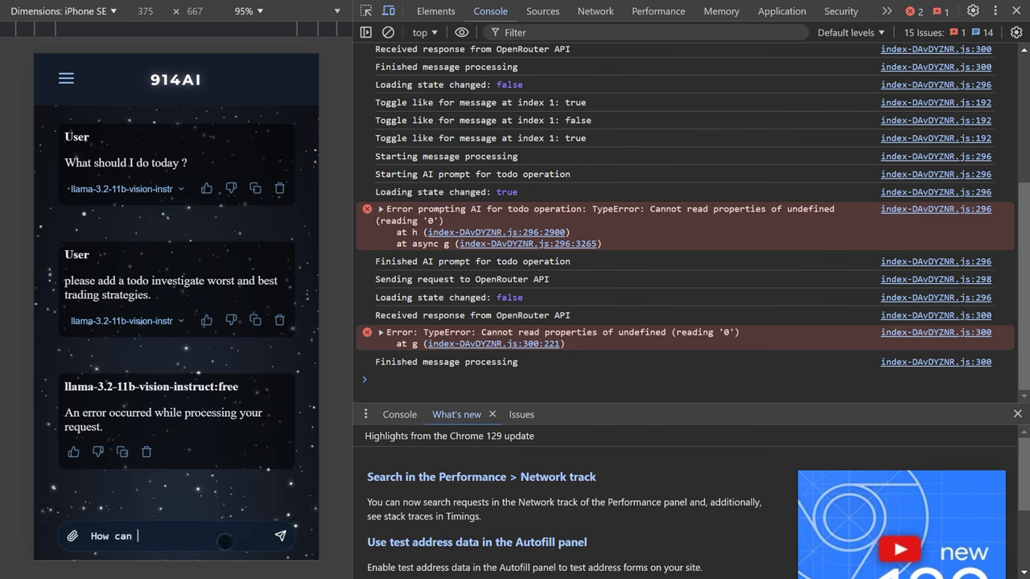
pyautogui.hotkey('ctrl', 'BackSpace')
pyautogui.hotkey('ctrl', 'BackSpace')
pyautogui.write('please add a ')
pyautogui.write('new todo')
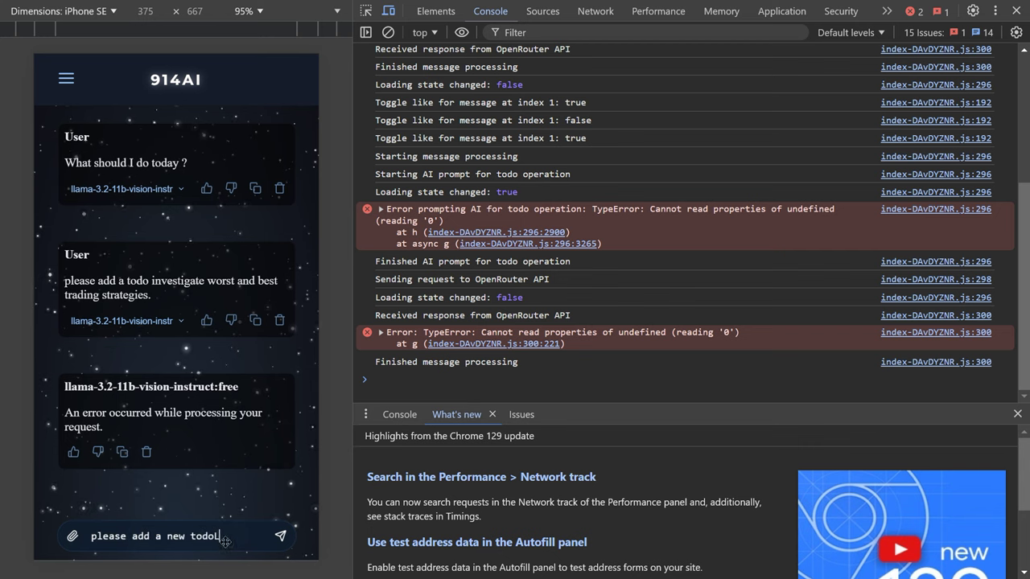
pyautogui.write(': ')
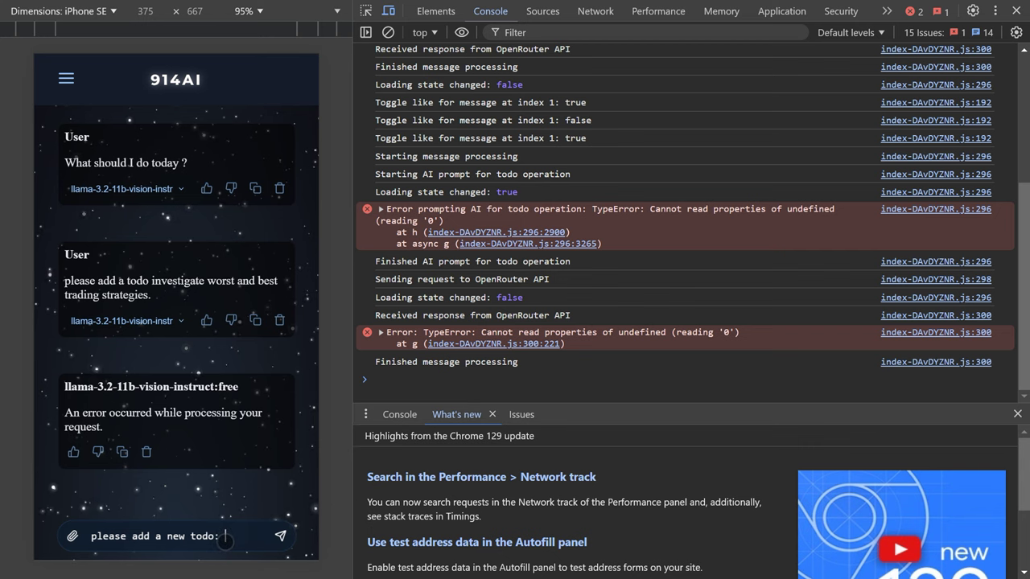
pyautogui.write('&Dtrade strategies.')
pyautogui.press('Return')
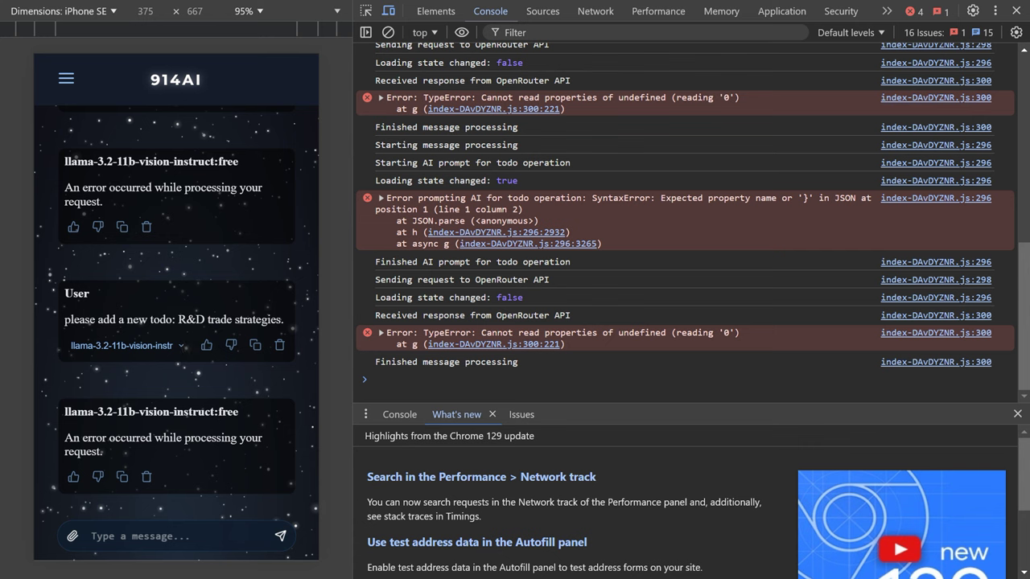
# Switch the R&D todo message's model to llama-3.1-70b-instruct:free and copy the message
pyautogui.click(181, 346)
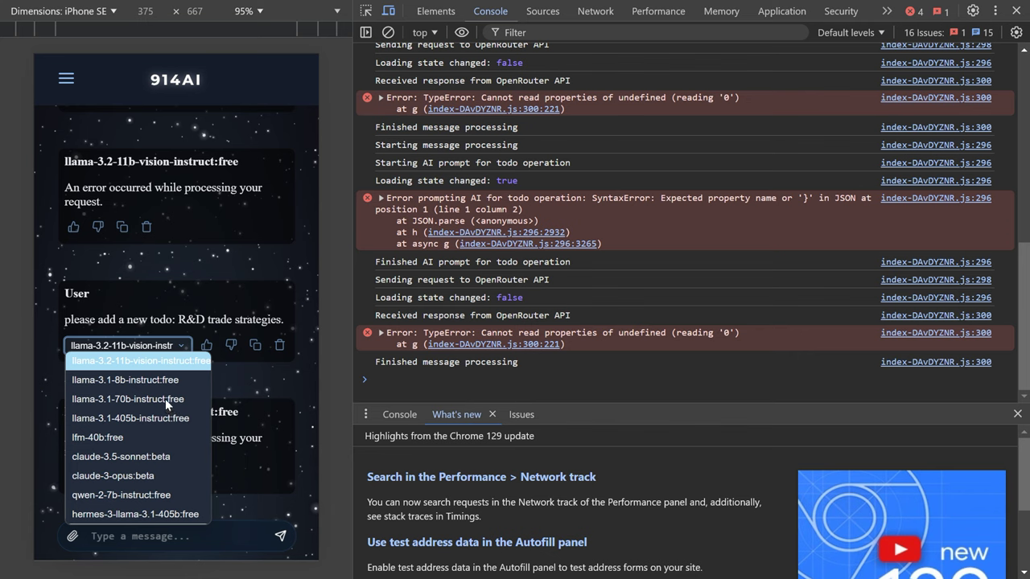
pyautogui.click(165, 397)
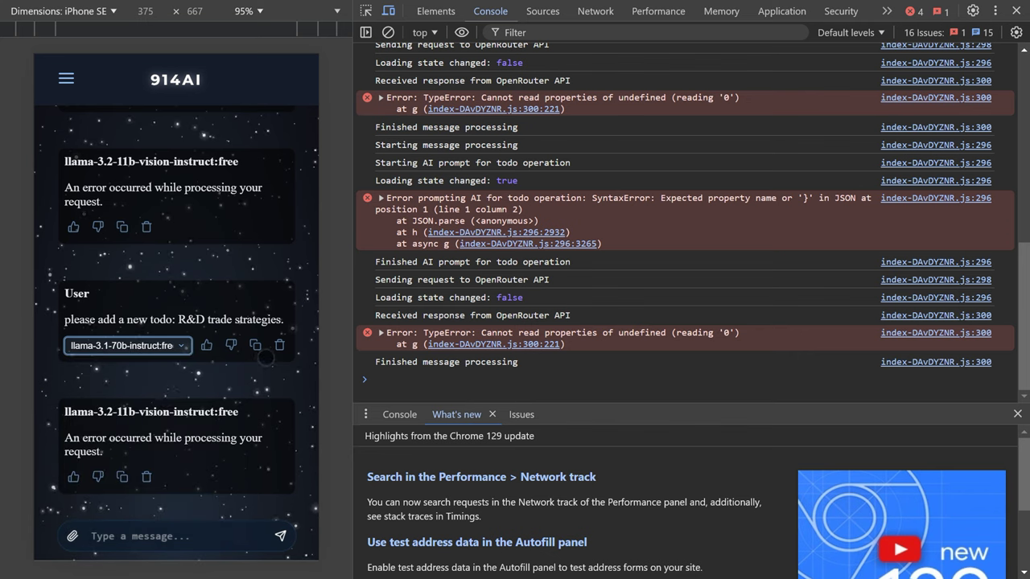
pyautogui.click(255, 346)
# Resend the R&D trade strategies todo request and read the confirmation listing two todos
pyautogui.click(141, 533)
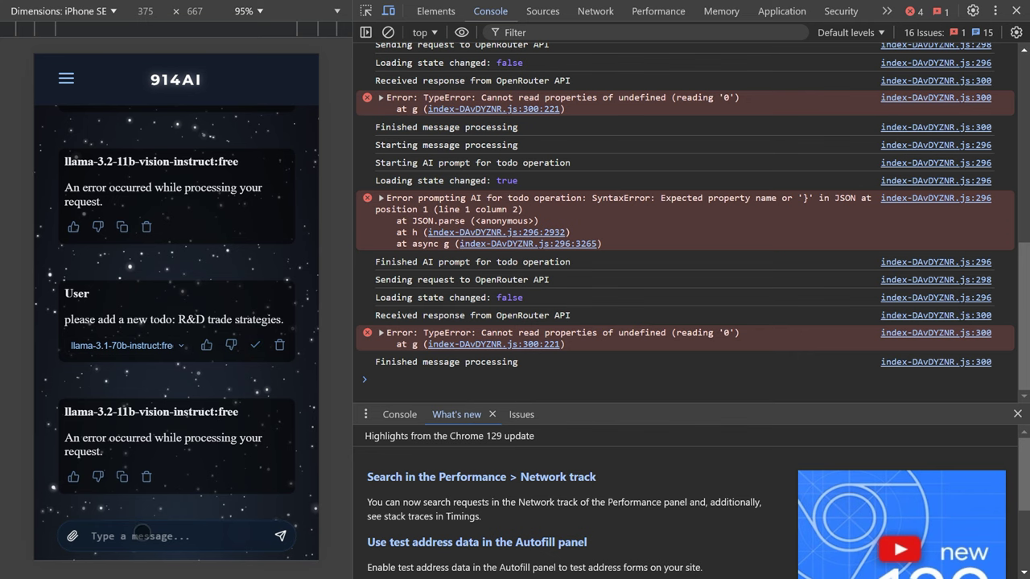
pyautogui.hotkey('ctrl', 'v')
pyautogui.press('Return')
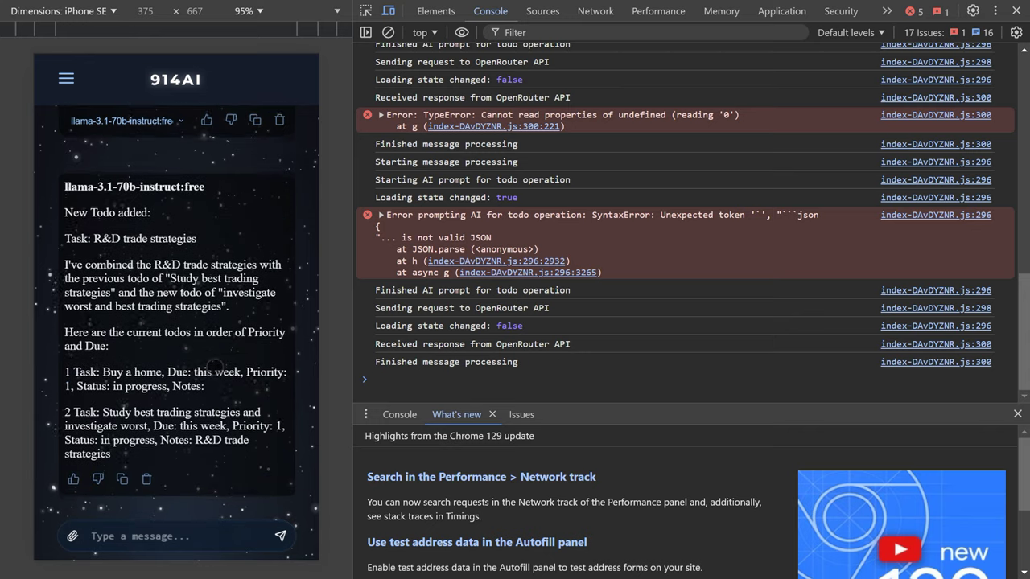
pyautogui.scroll(2, 215, 366)
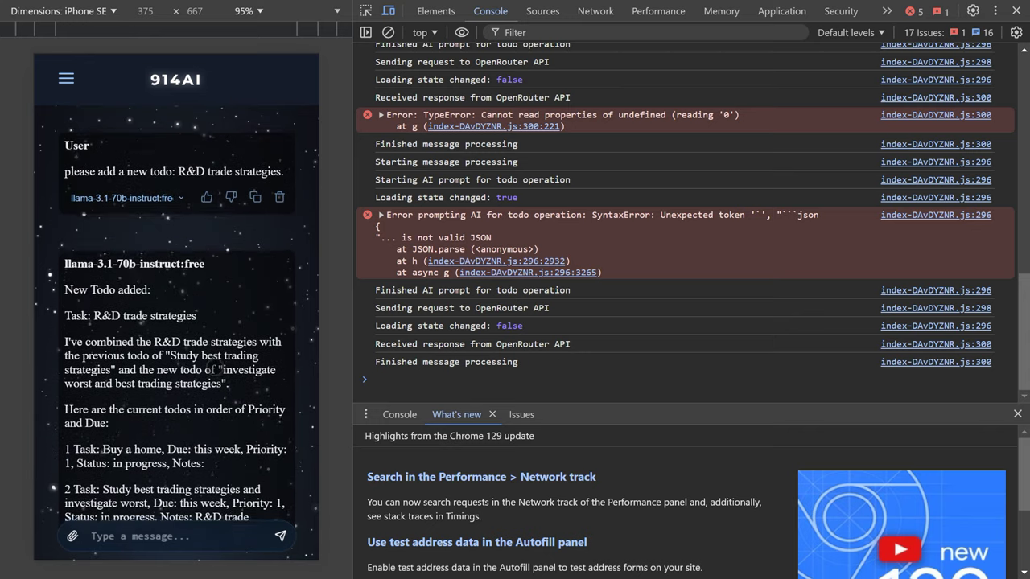
pyautogui.scroll(-2, 215, 366)
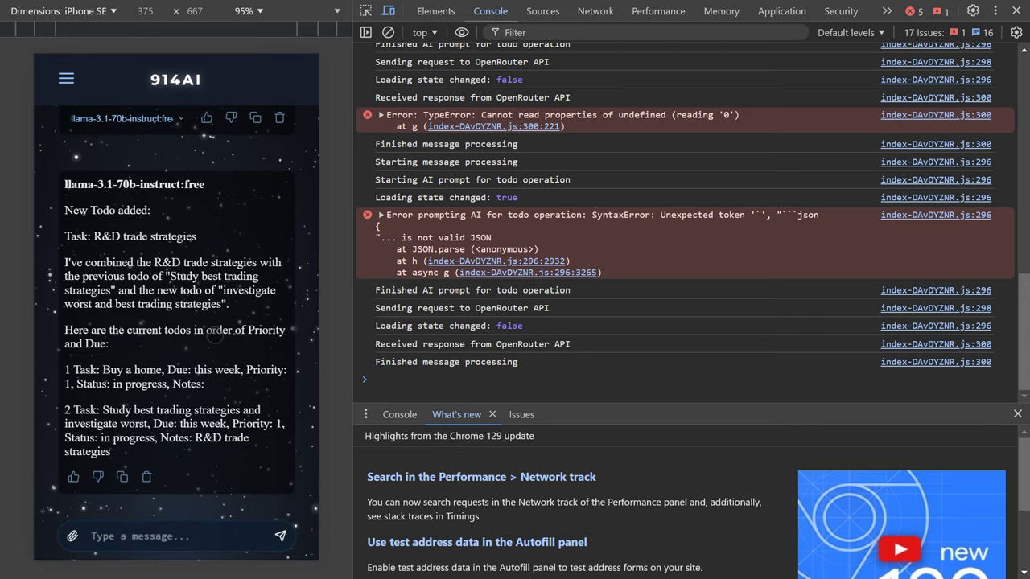
pyautogui.scroll(1, 215, 305)
pyautogui.scroll(-1, 175, 322)
# Go to the Settings page and scroll down to the Todo List section
pyautogui.click(78, 89)
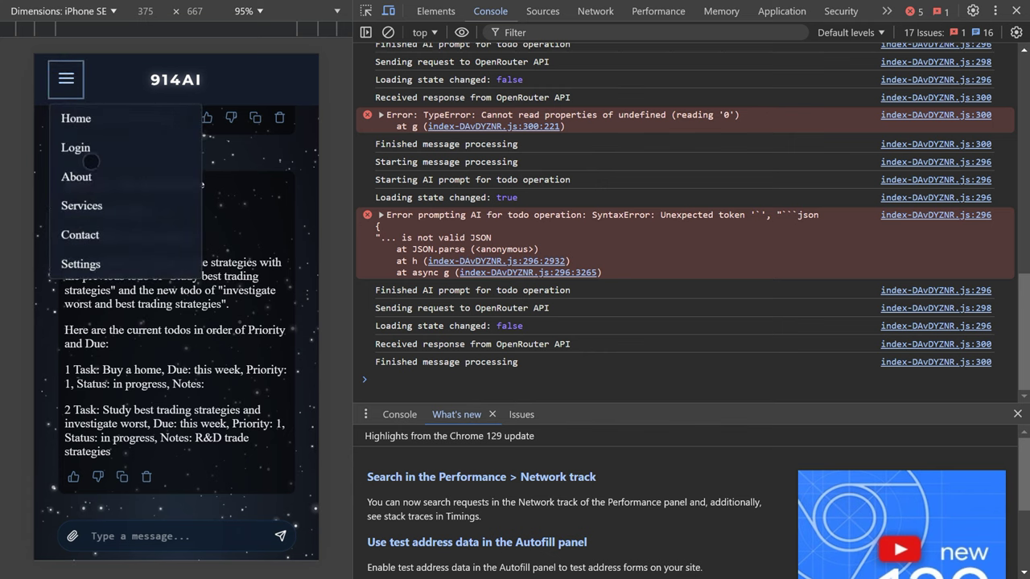
pyautogui.click(90, 264)
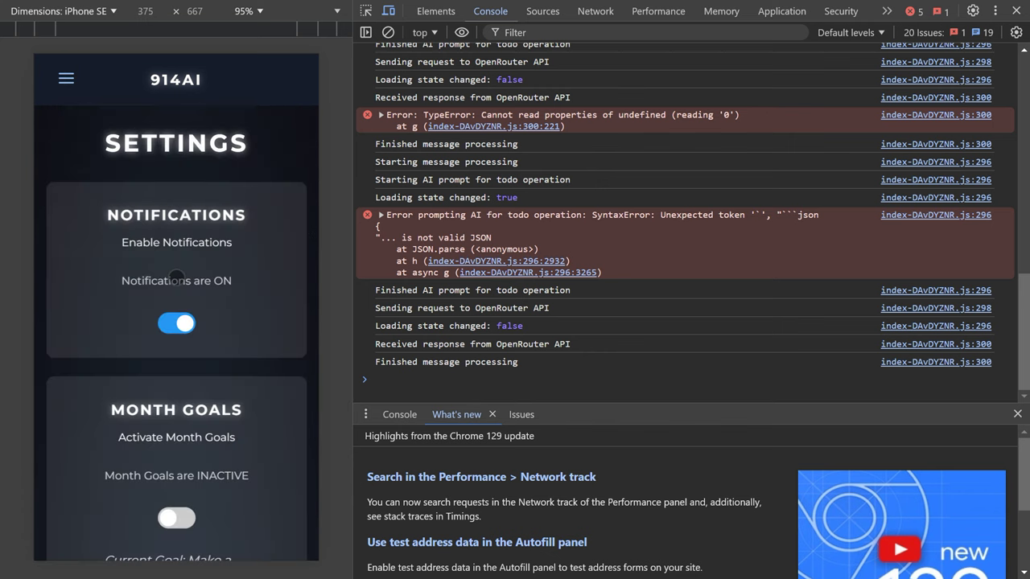
pyautogui.scroll(-1, 176, 279)
pyautogui.scroll(-2, 175, 278)
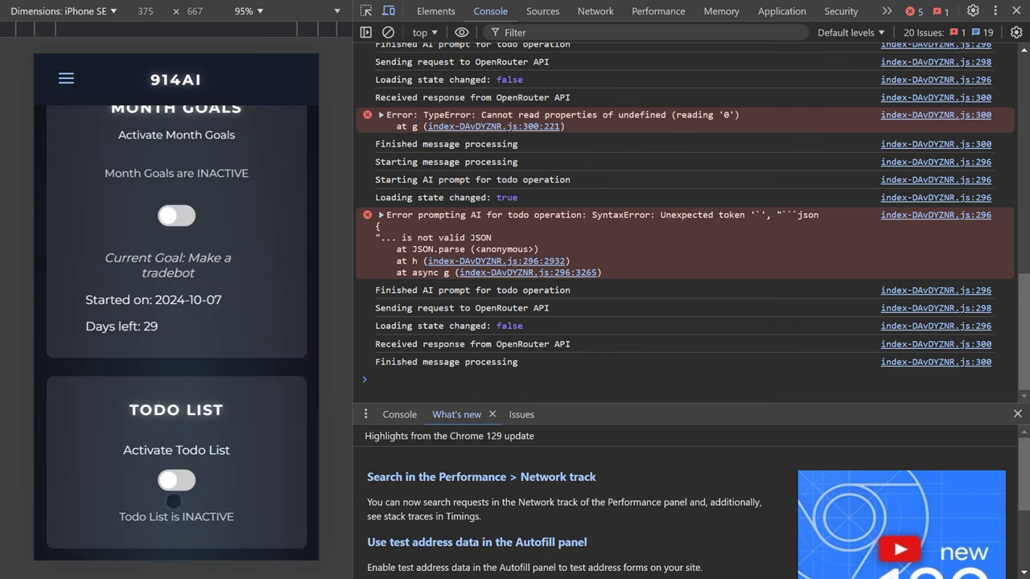
# Activate the Todo List to see the two saved tasks, then return to chat home
pyautogui.click(175, 482)
pyautogui.scroll(-4, 173, 491)
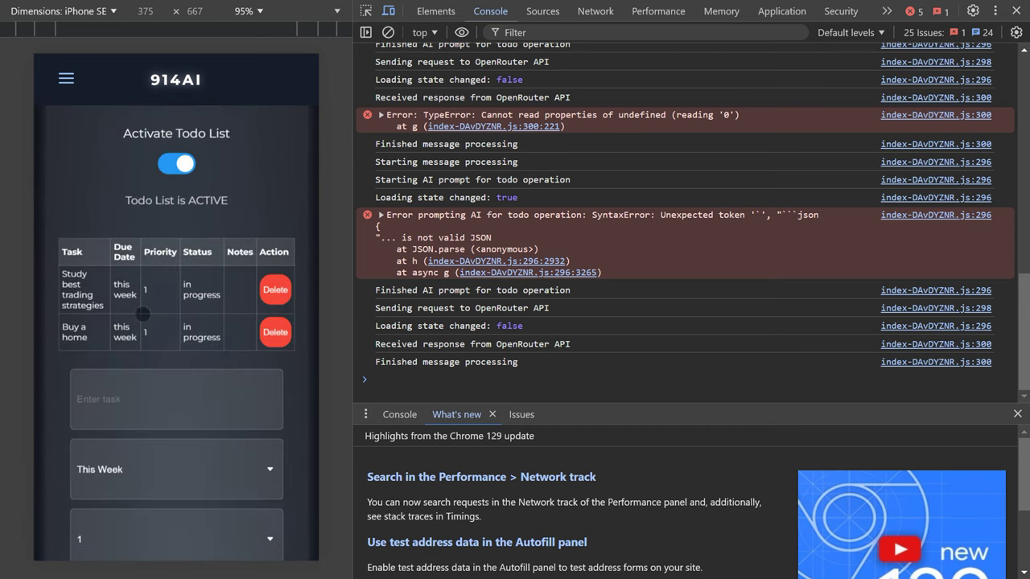
pyautogui.scroll(-4, 142, 314)
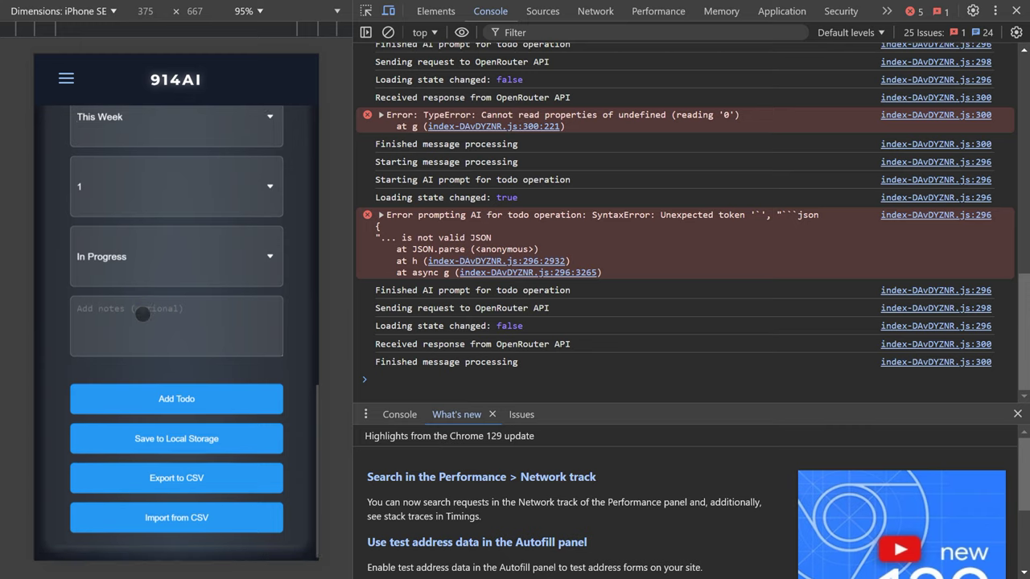
pyautogui.scroll(7, 140, 314)
pyautogui.scroll(5, 141, 313)
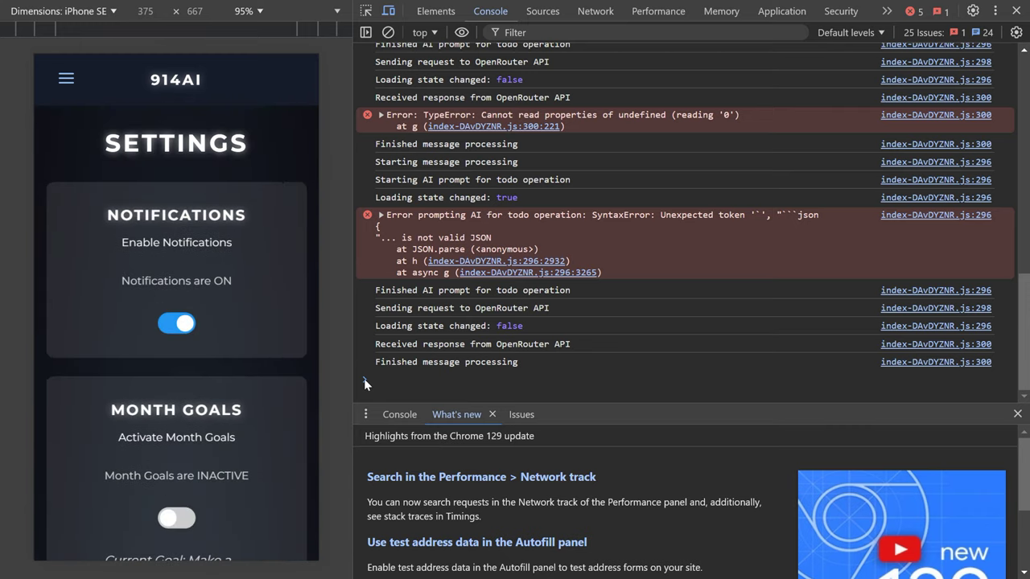
pyautogui.click(65, 78)
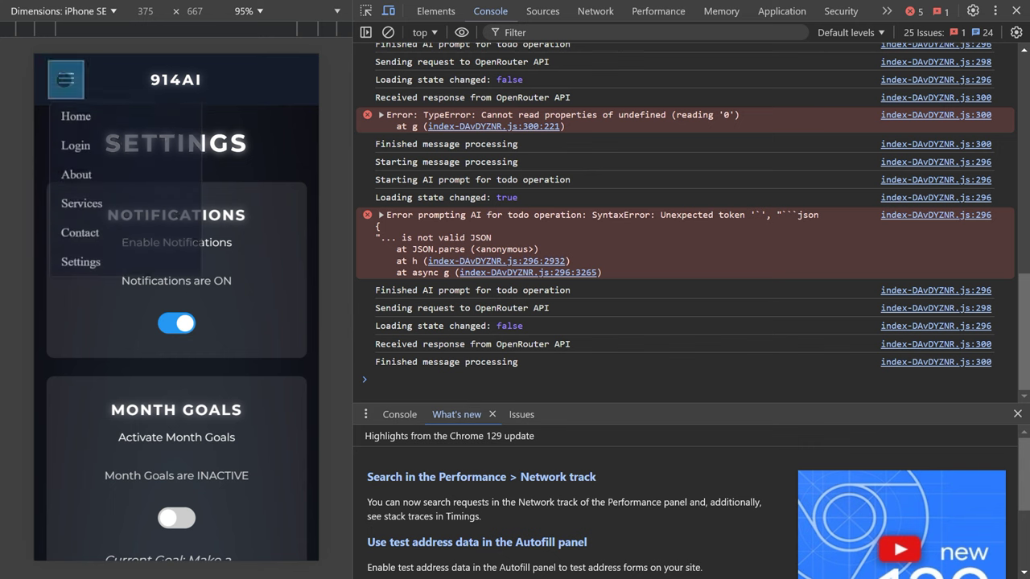
pyautogui.click(88, 126)
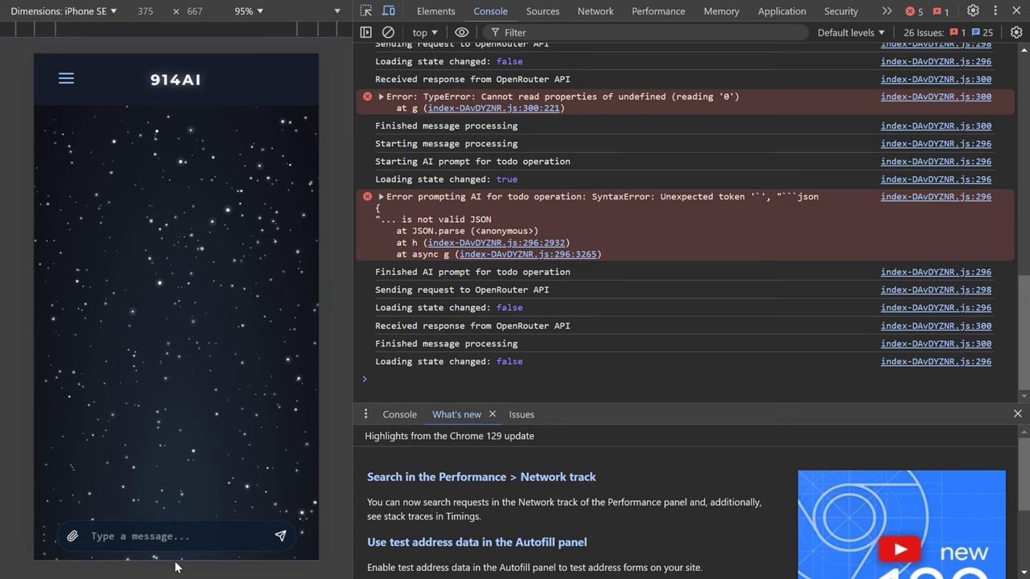
# Ask 'what are my todos' and switch the model to llama-3.1-70b-instruct:free after the error
pyautogui.write('what are my todos')
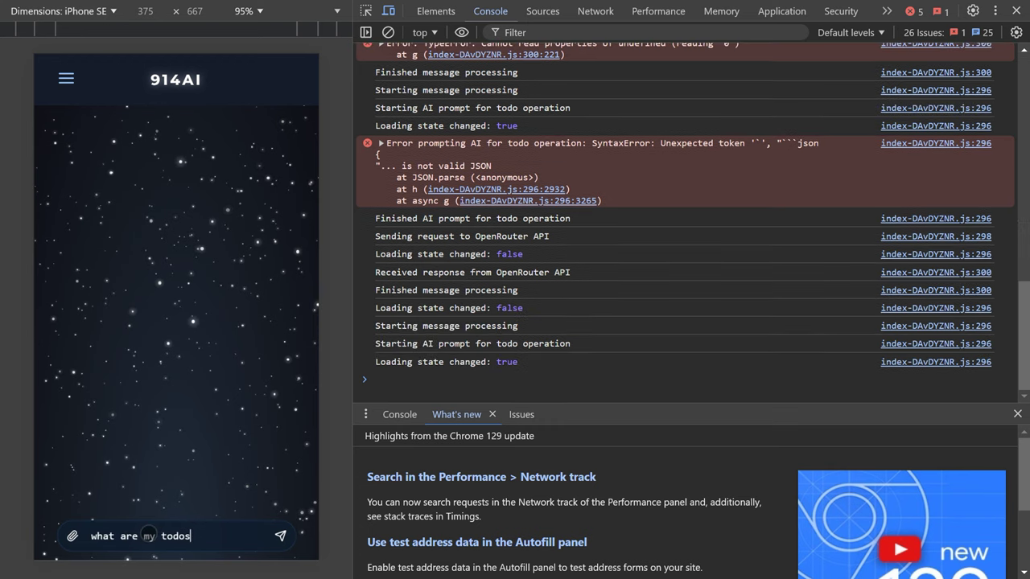
pyautogui.press('Return')
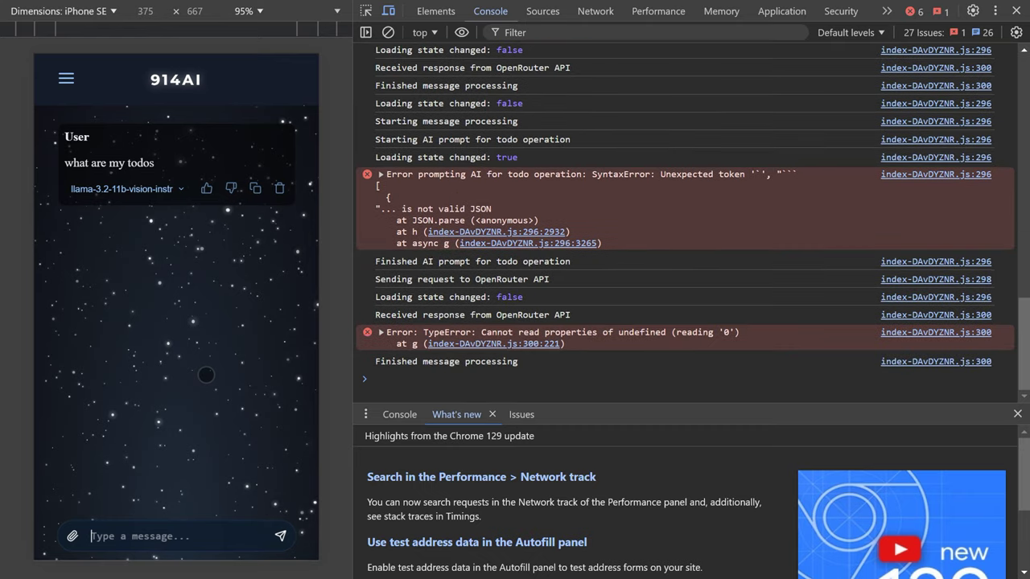
pyautogui.click(177, 188)
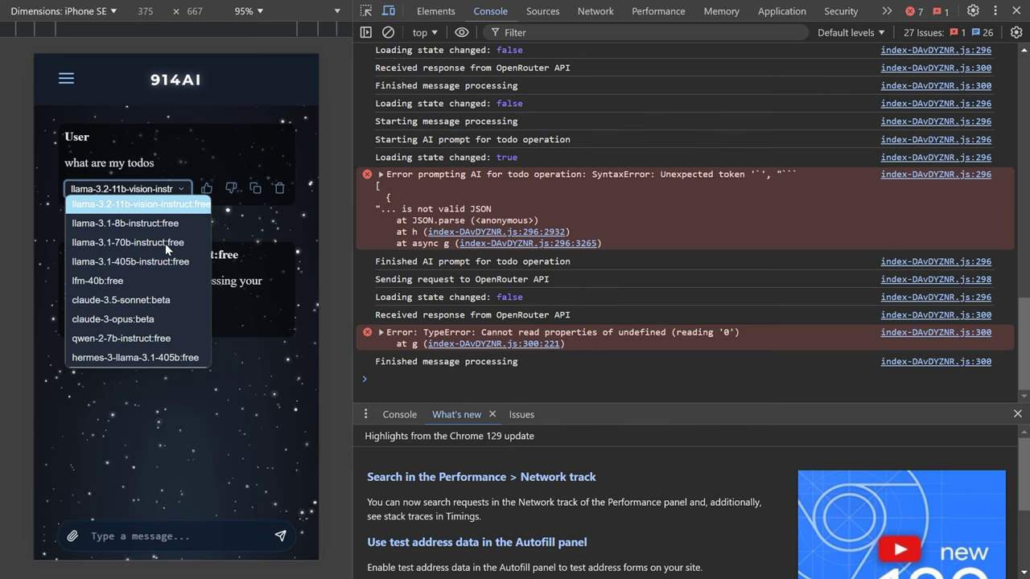
pyautogui.click(164, 243)
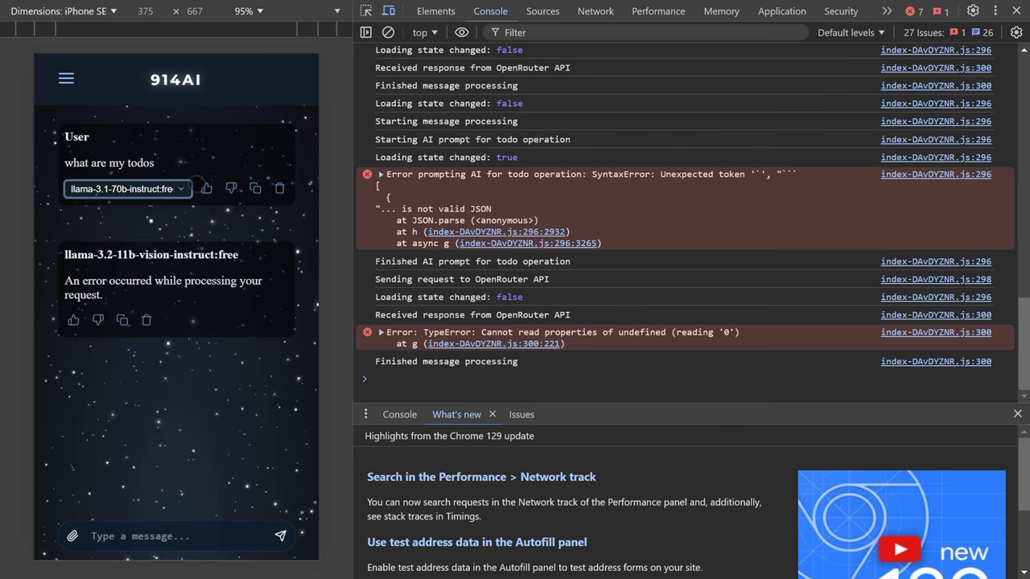
# Copy the 'what are my todos' question and resend it to the new model
pyautogui.click(172, 189)
pyautogui.click(255, 189)
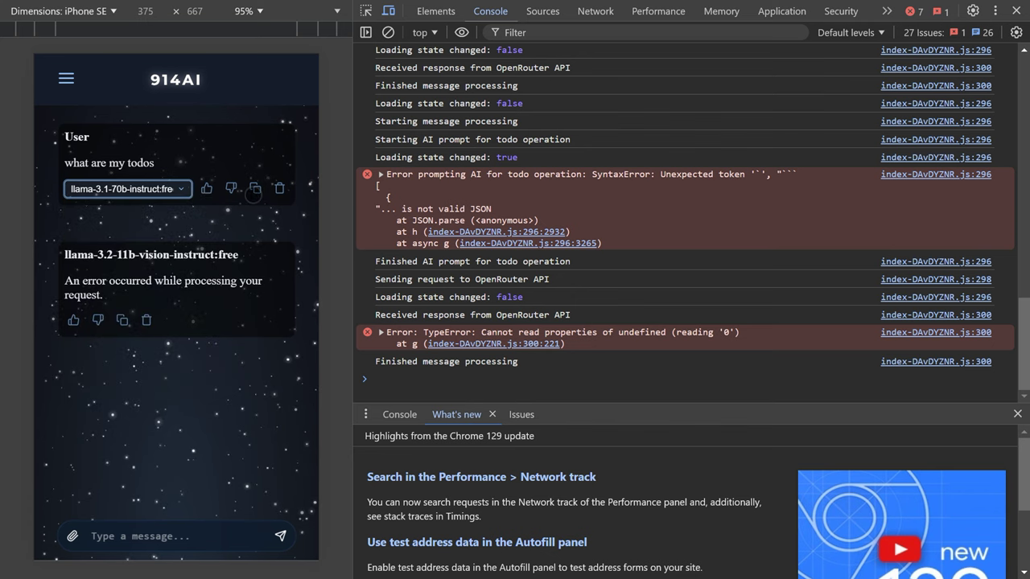
pyautogui.click(183, 538)
pyautogui.hotkey('ctrl', 'v')
pyautogui.press('Return')
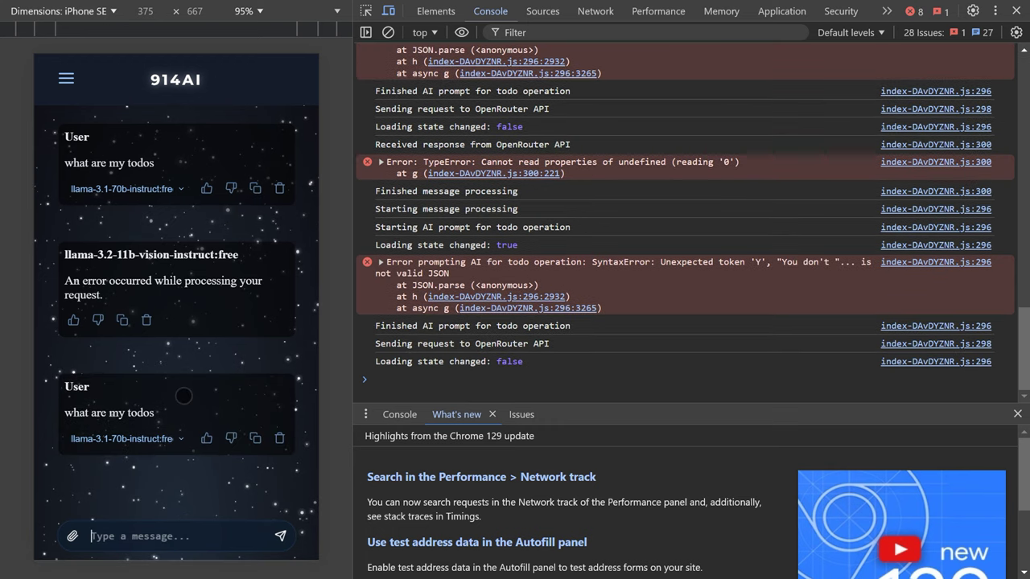
# Scroll through the reply listing 'Study best trading strategies' and 'Buy a home'
pyautogui.scroll(2, 183, 396)
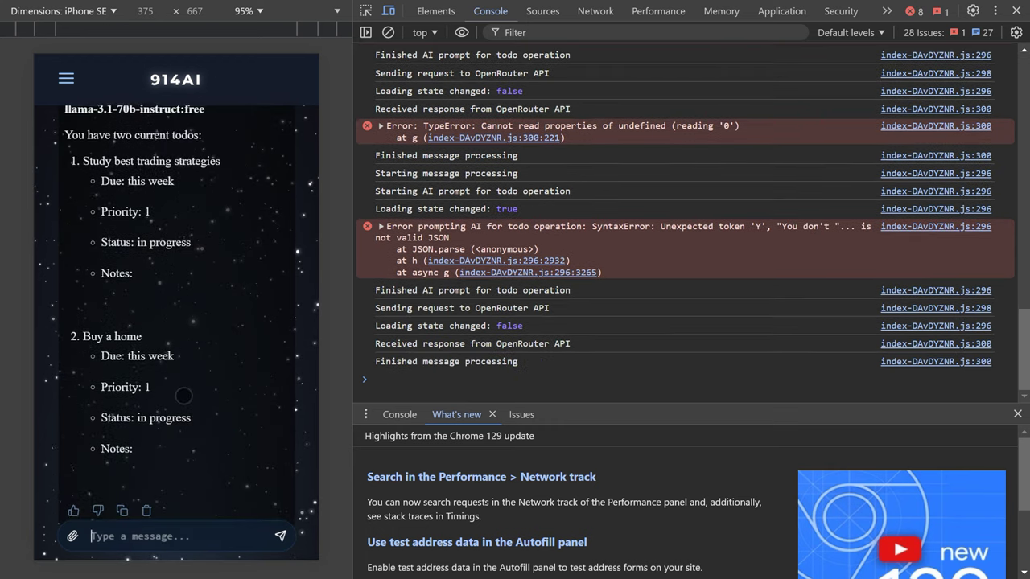
pyautogui.scroll(1, 184, 395)
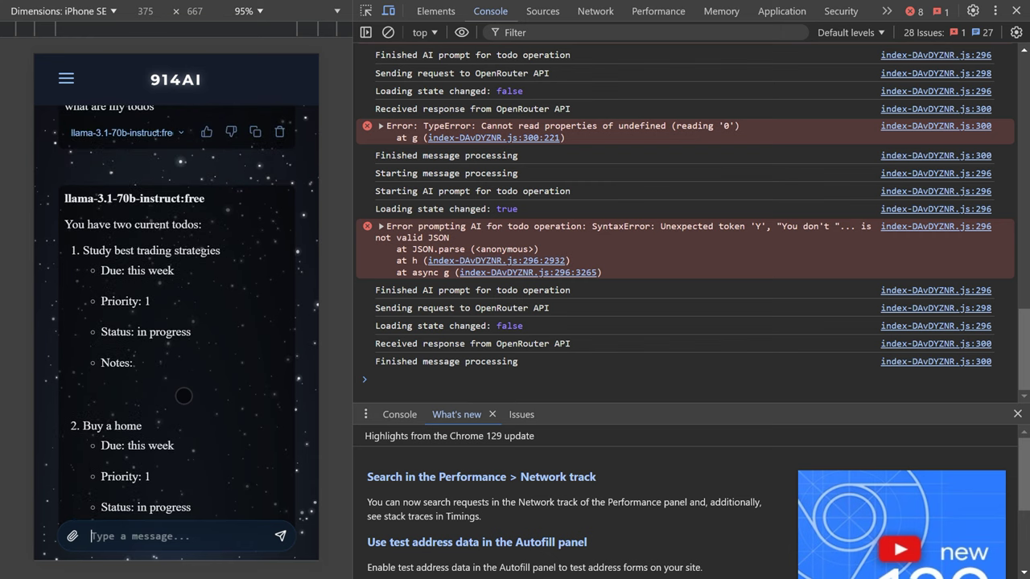
pyautogui.scroll(-2, 183, 396)
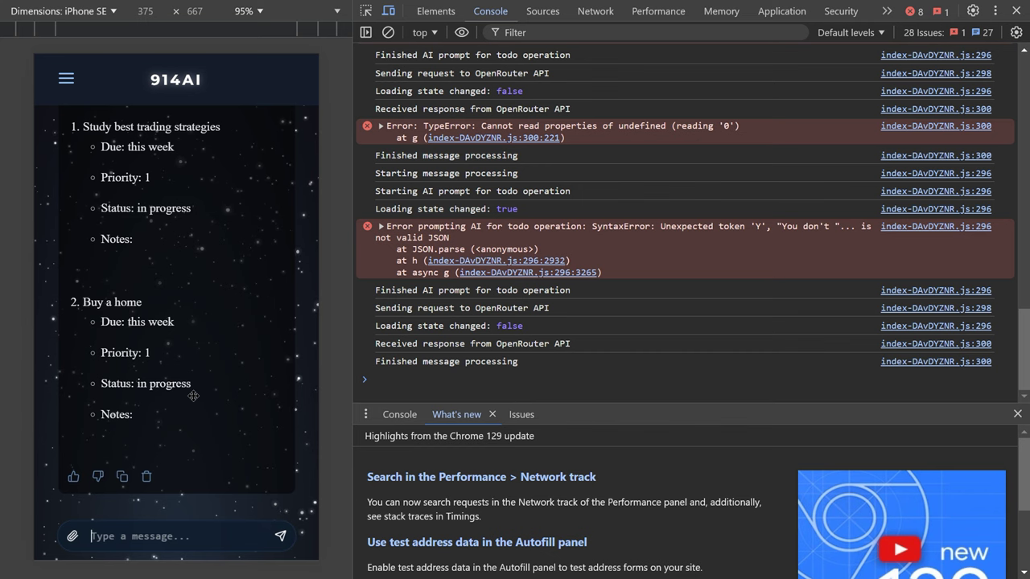
# Send 'create a new todo: R&D best and worst trading strategies', then ask 'what are my todos'
pyautogui.write('R&D be')
pyautogui.write('st and worst trading strategies')
pyautogui.hotkey('ctrl', 'Left')
pyautogui.hotkey('ctrl', 'Left')
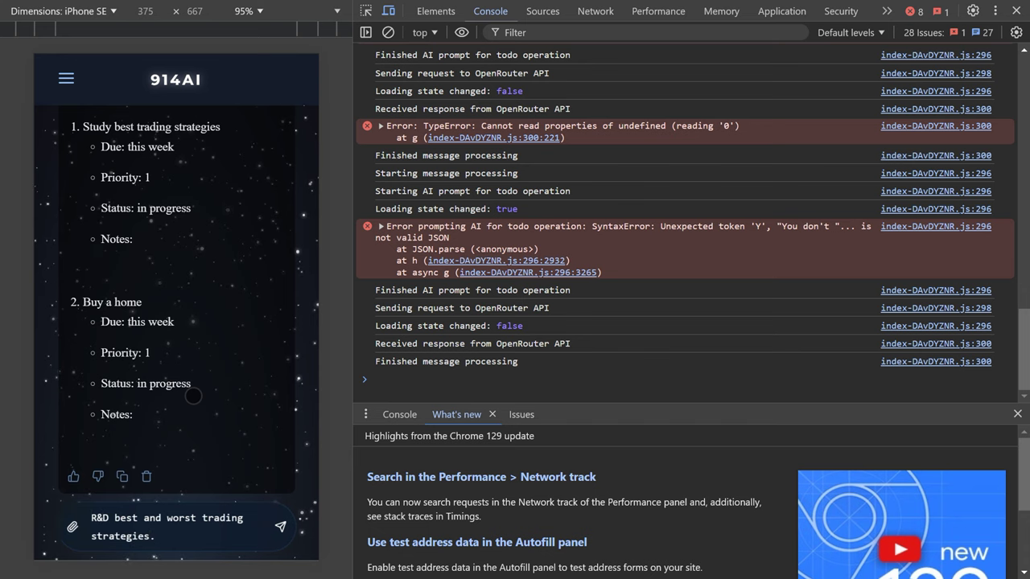
pyautogui.write('create a new todo')
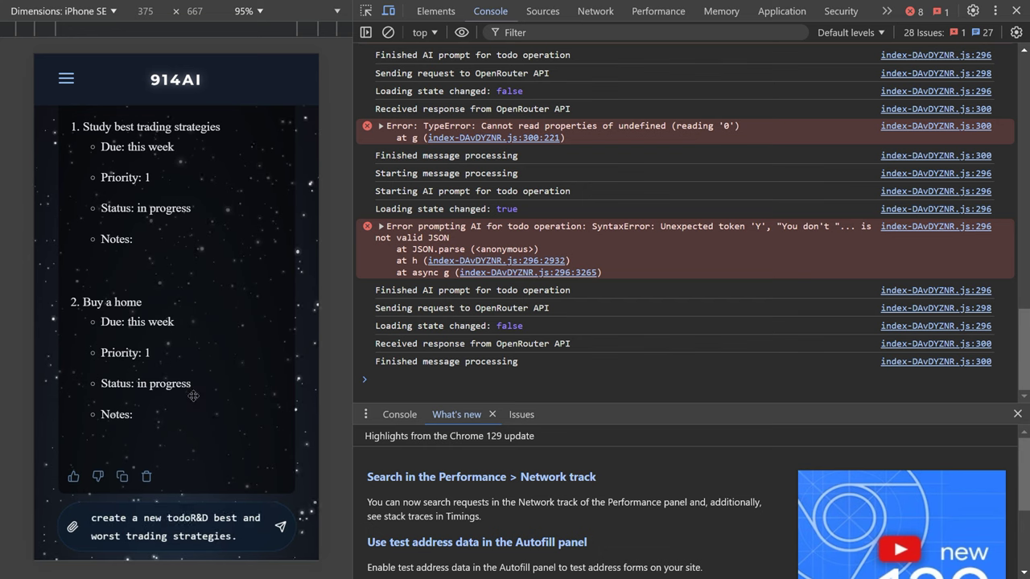
pyautogui.write(':')
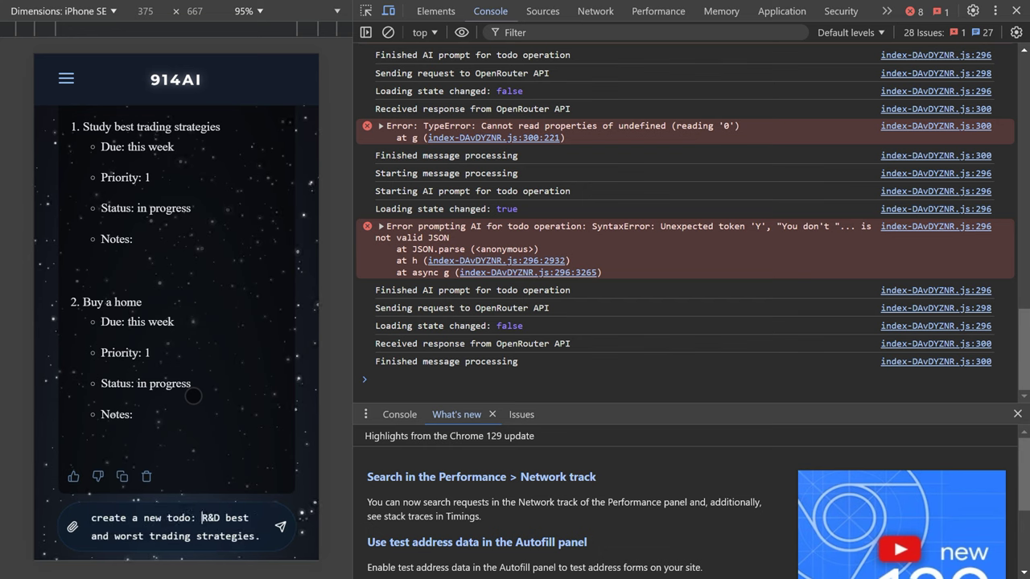
pyautogui.press('Return')
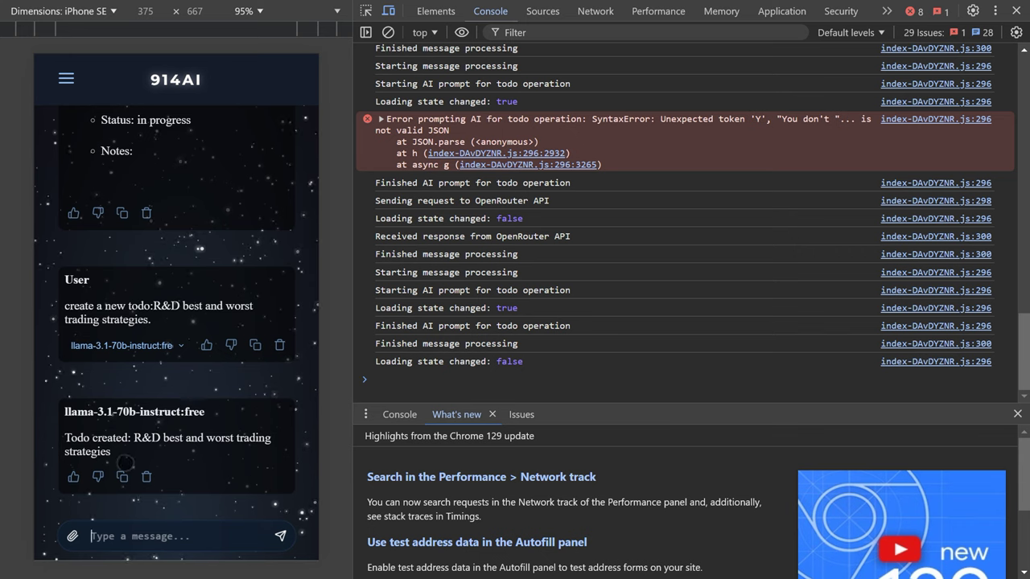
pyautogui.write('what are my todos')
pyautogui.press('Return')
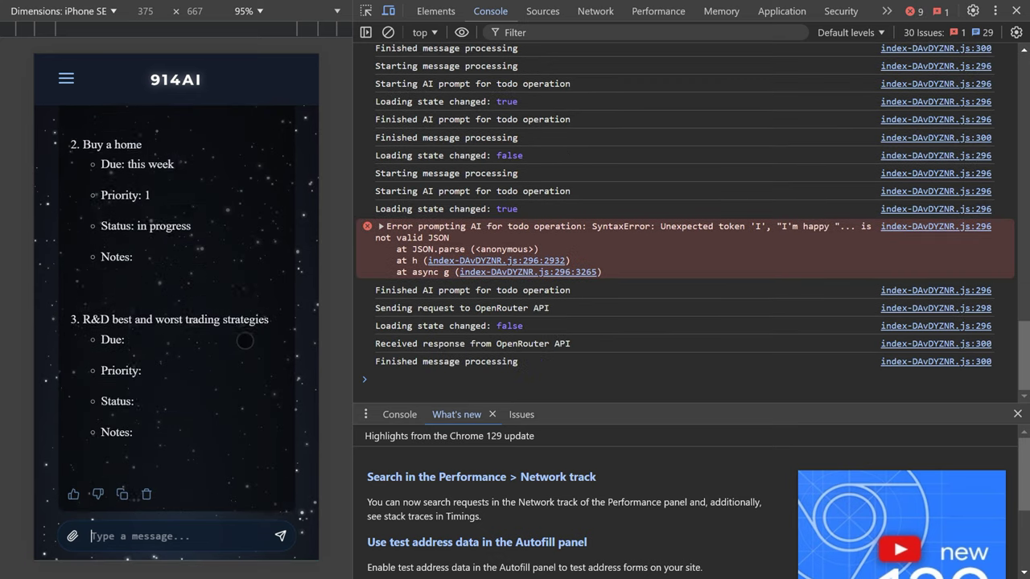
# Check the inactive Todo List section in Settings, then go back to the empty chat home
pyautogui.scroll(1, 242, 342)
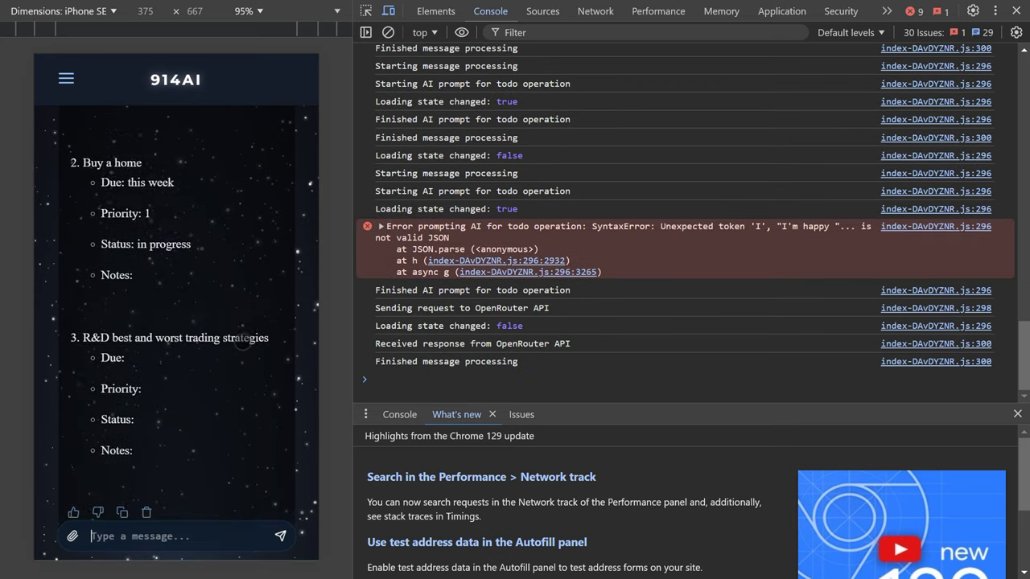
pyautogui.scroll(1, 242, 342)
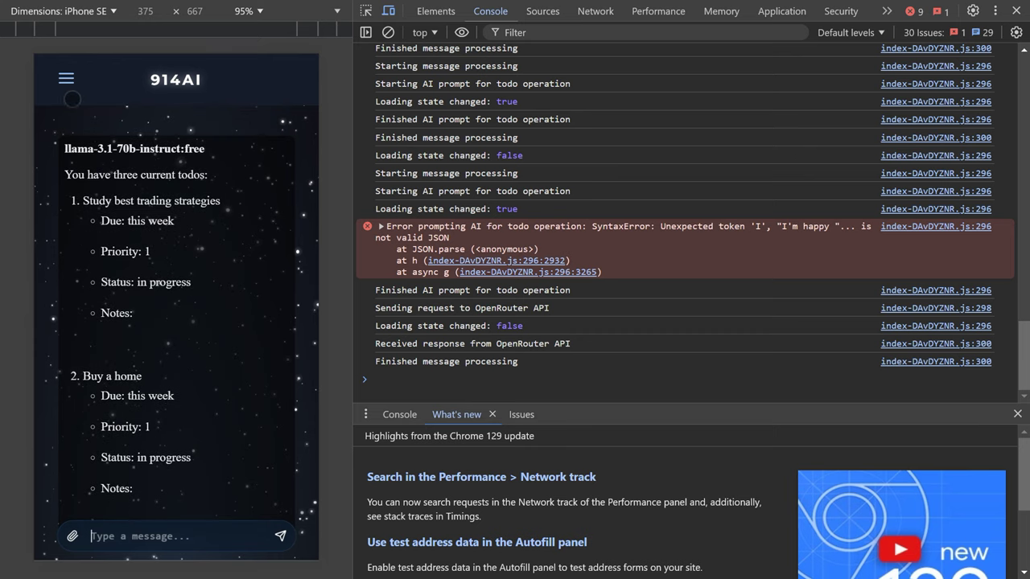
pyautogui.click(67, 80)
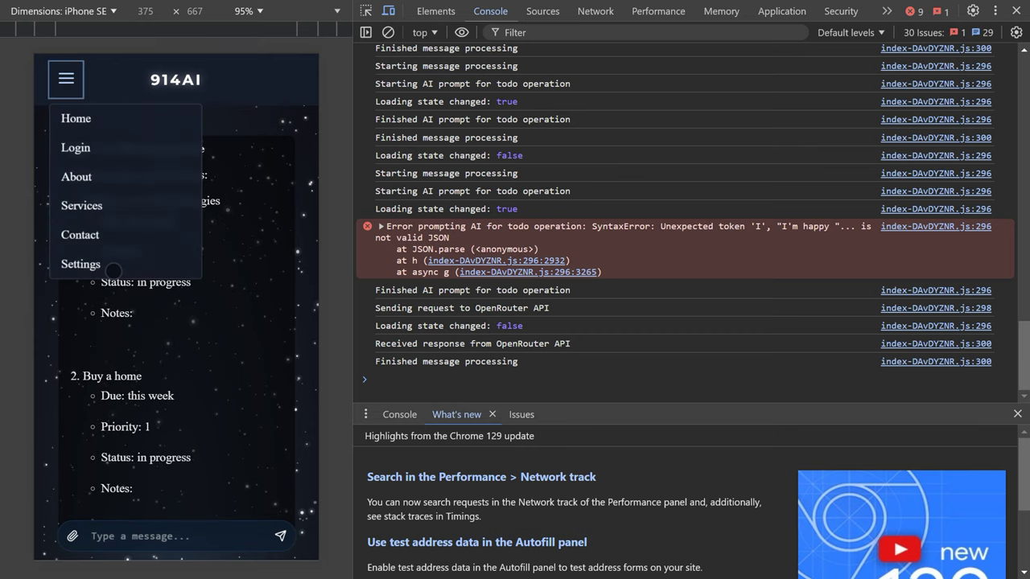
pyautogui.click(114, 268)
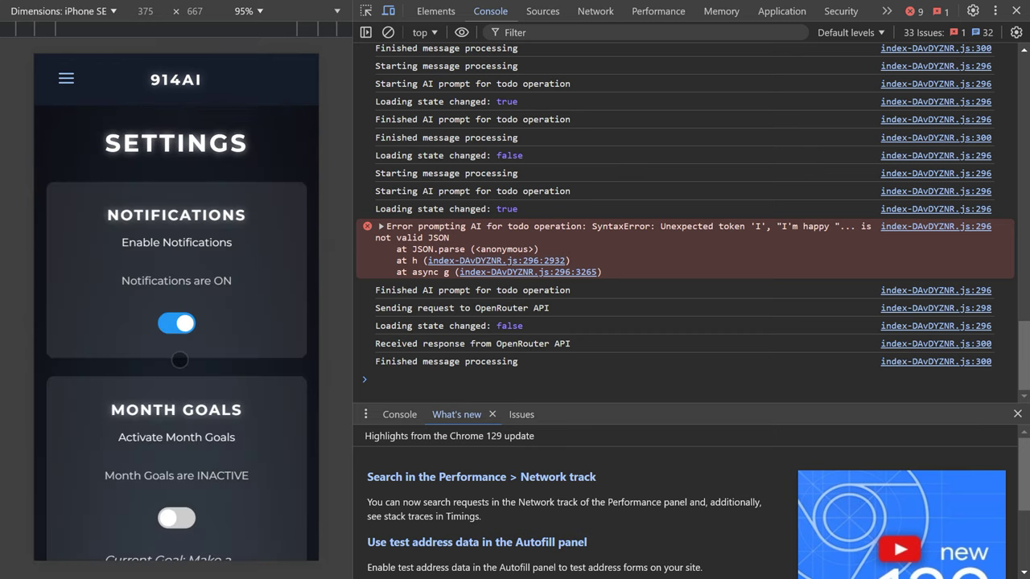
pyautogui.scroll(-4, 197, 425)
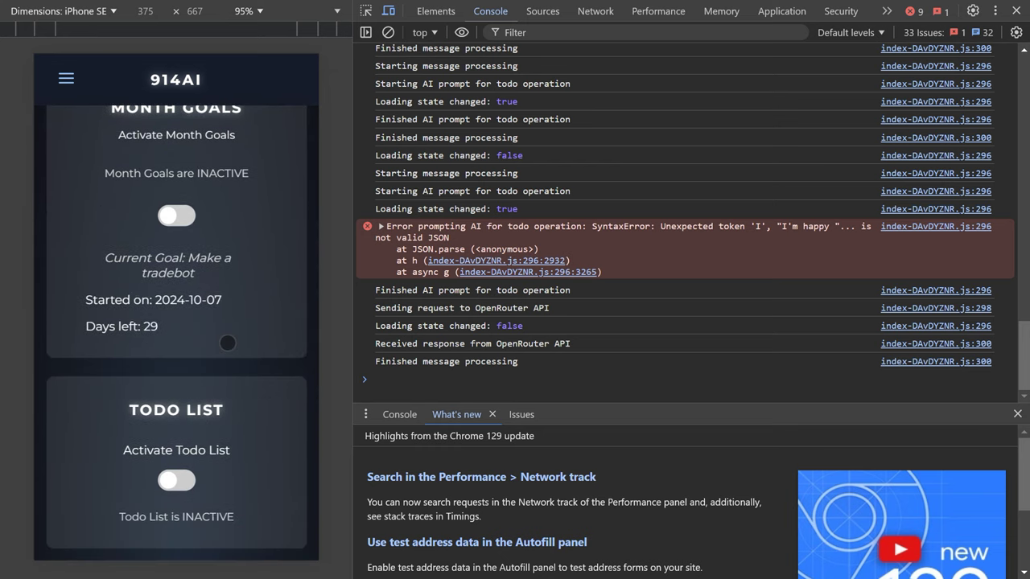
pyautogui.scroll(4, 227, 342)
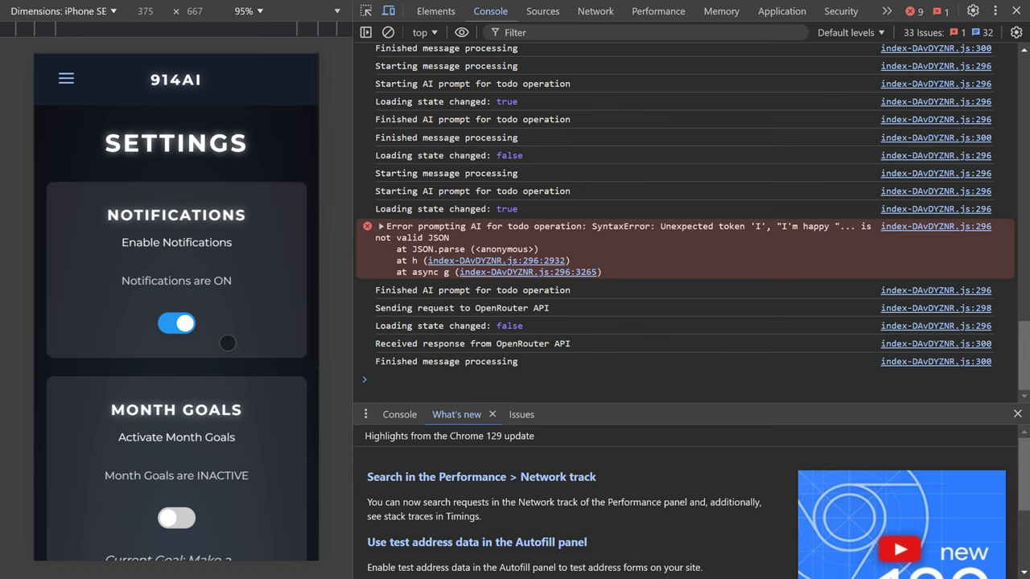
pyautogui.click(73, 88)
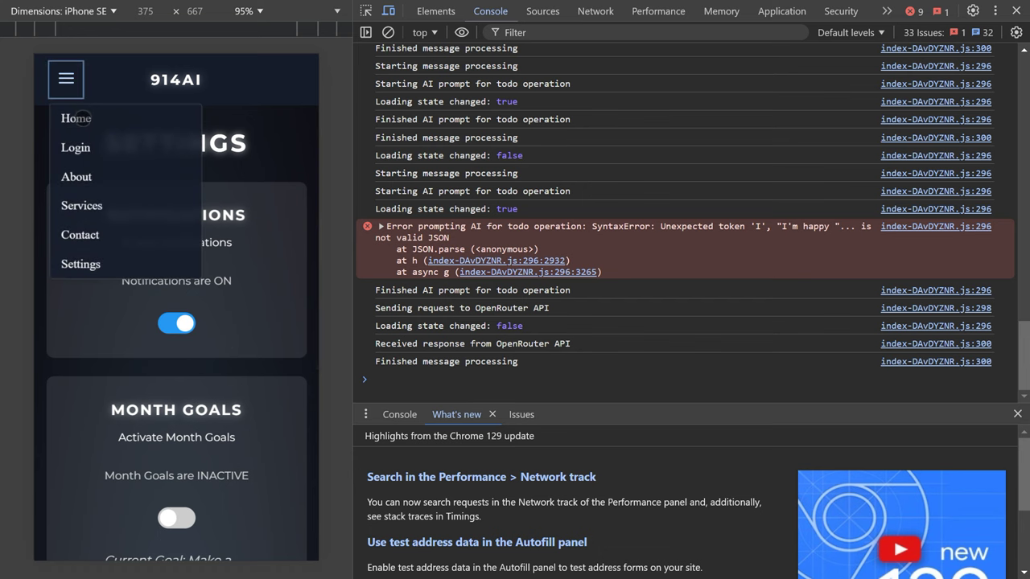
pyautogui.click(81, 118)
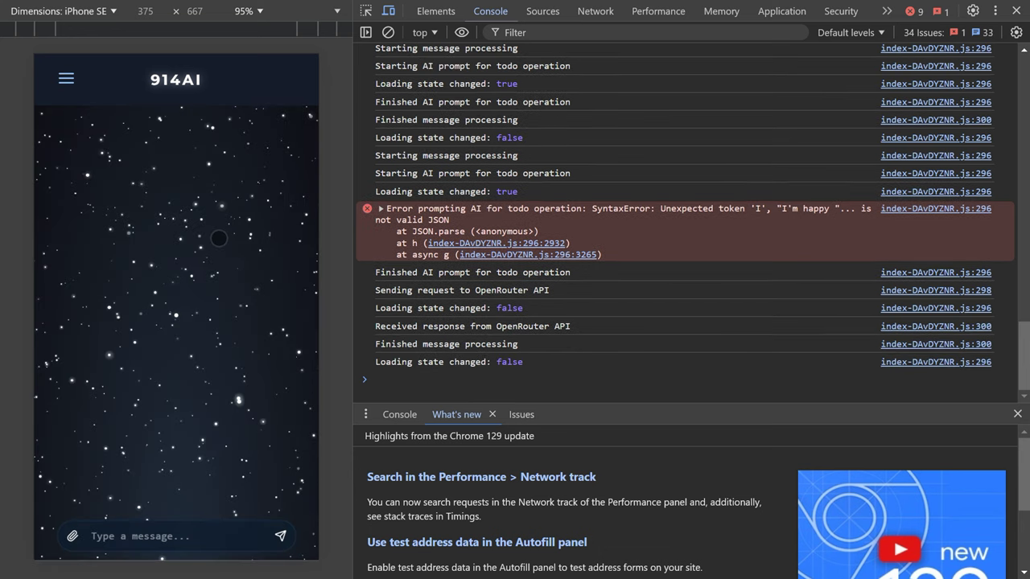